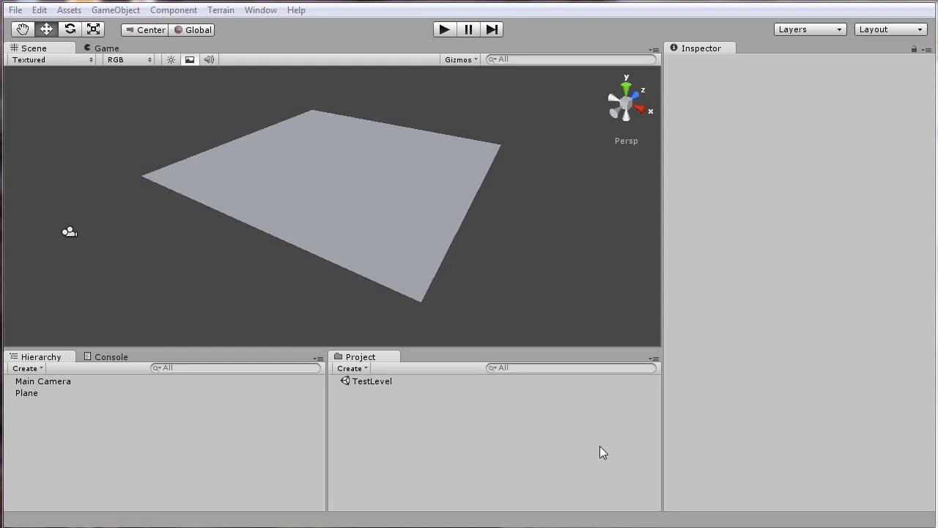
Import the VisStudioFinal.unitypackage custom package to add the VisualizerStudio folder.
{"action": "right_click", "coordinate": [393, 434]}
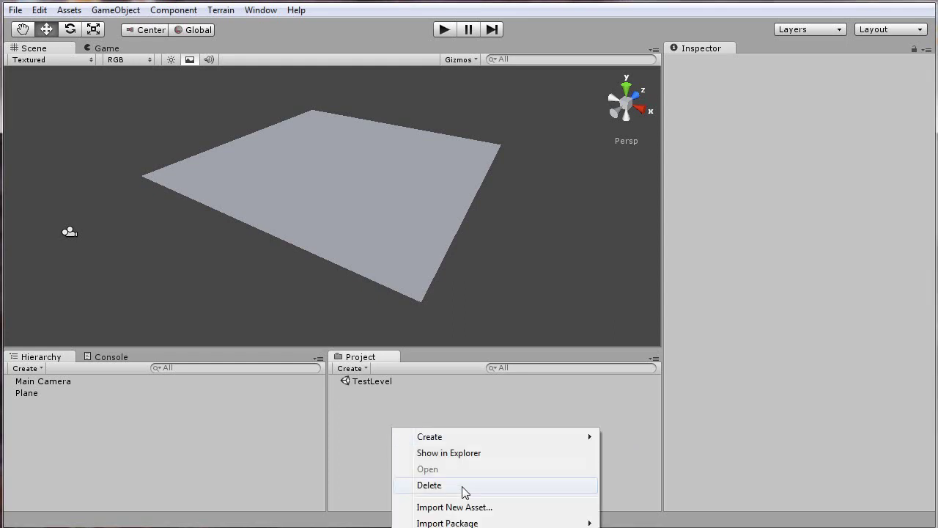
{"action": "mouse_move", "coordinate": [473, 523]}
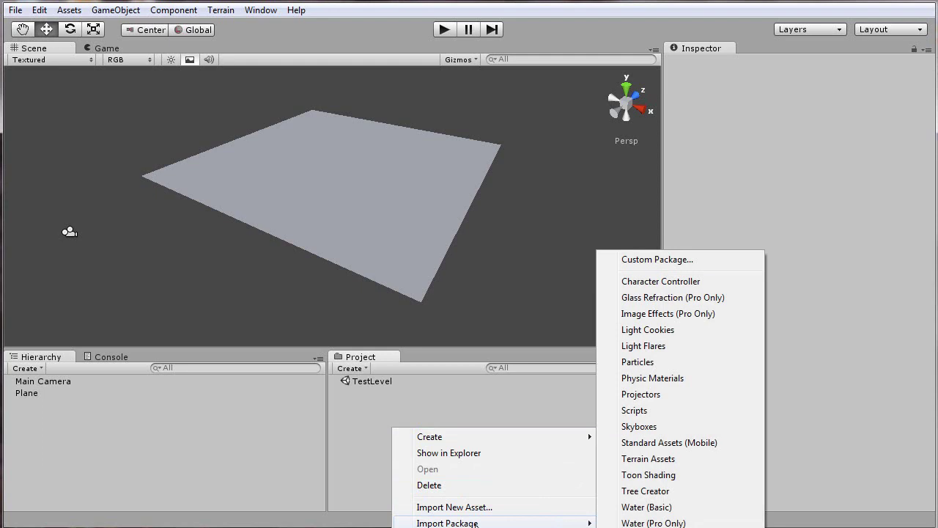
{"action": "left_click", "coordinate": [683, 261]}
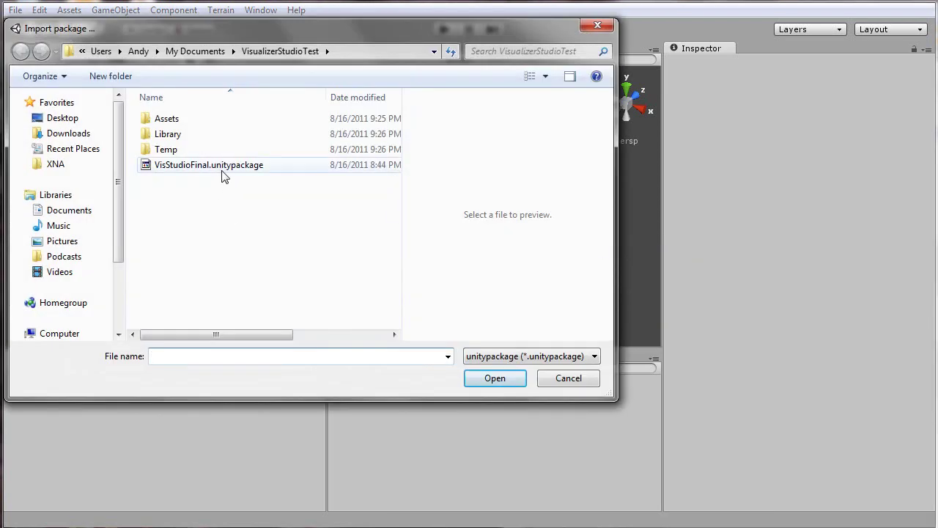
{"action": "double_click", "coordinate": [223, 168]}
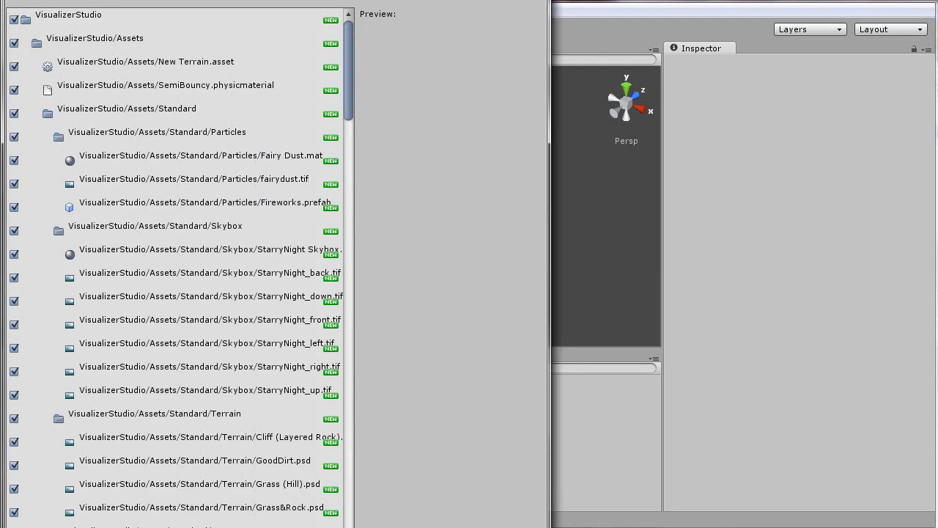
{"action": "key", "text": "Return"}
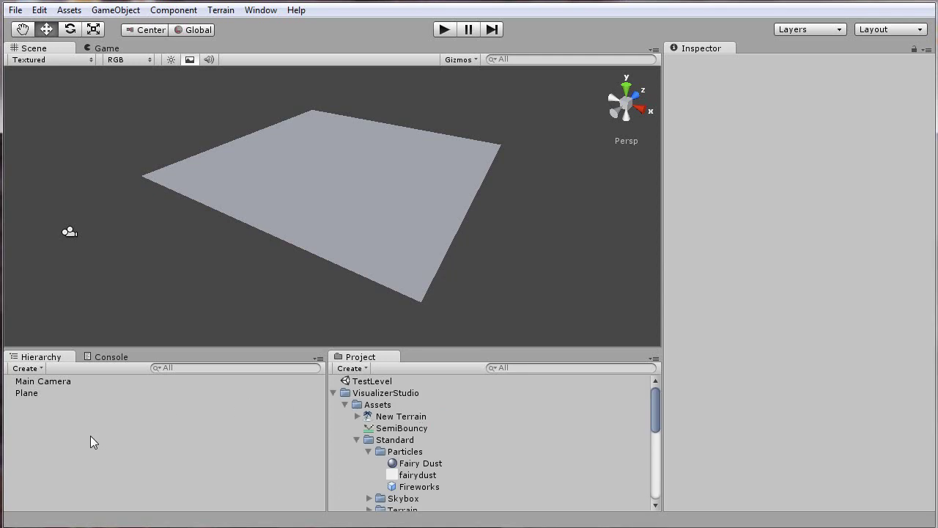
Create an empty GameObject with an Audio Source playing ExampleSong, parented under Main Camera.
{"action": "left_click", "coordinate": [104, 10]}
{"action": "left_click", "coordinate": [122, 30]}
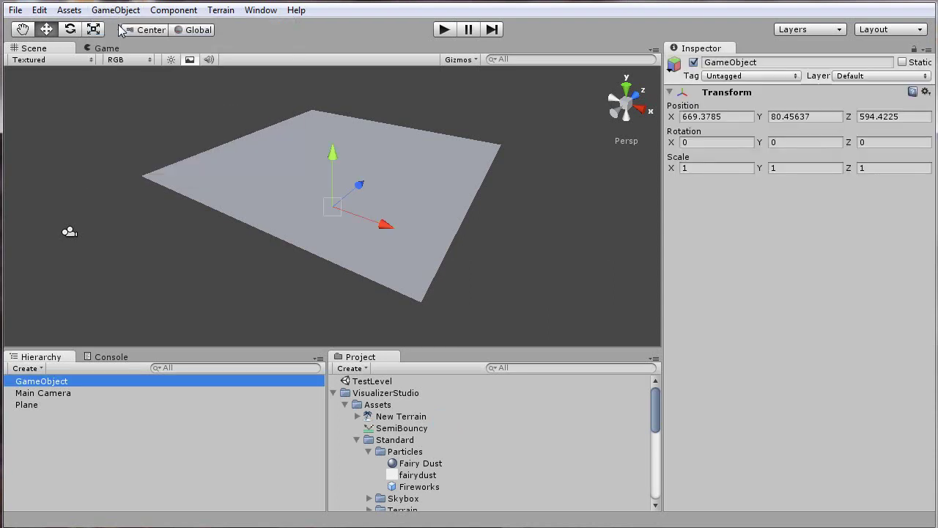
{"action": "left_click", "coordinate": [168, 10]}
{"action": "mouse_move", "coordinate": [184, 76]}
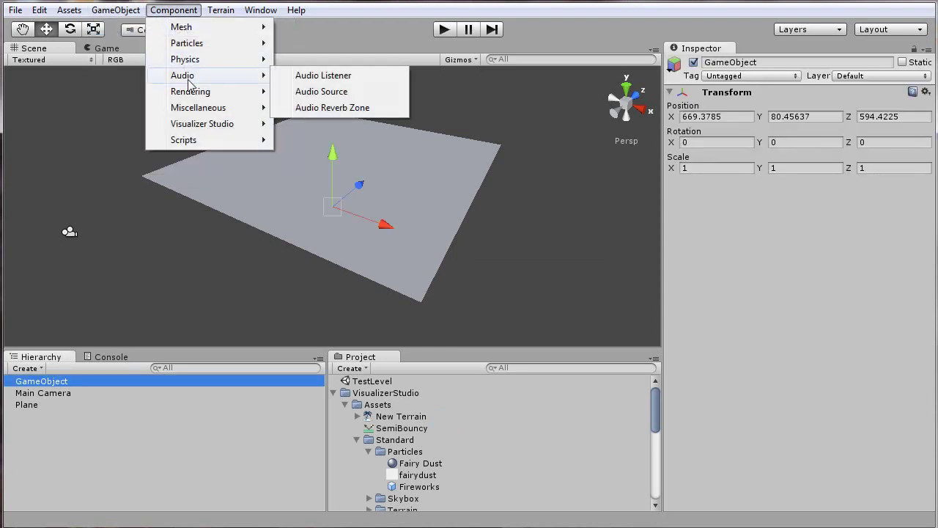
{"action": "left_click", "coordinate": [330, 92]}
{"action": "left_click", "coordinate": [916, 198]}
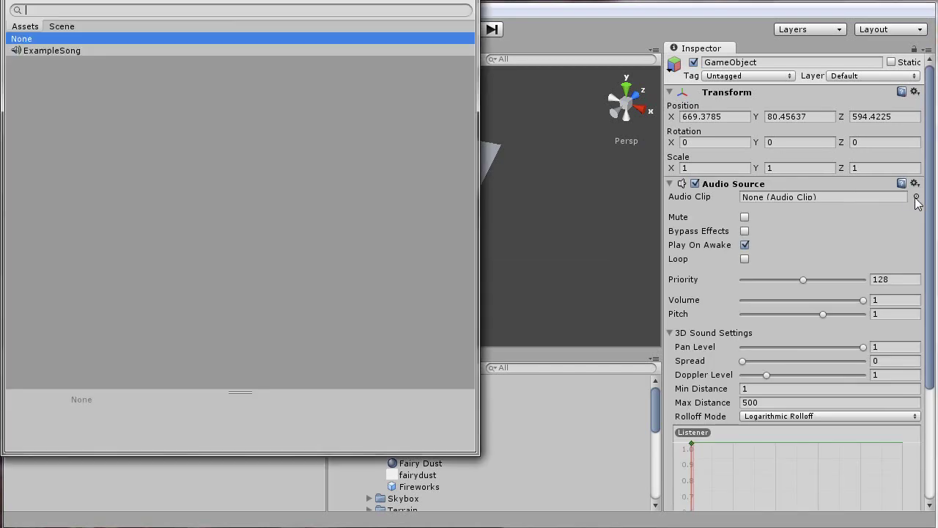
{"action": "double_click", "coordinate": [51, 50]}
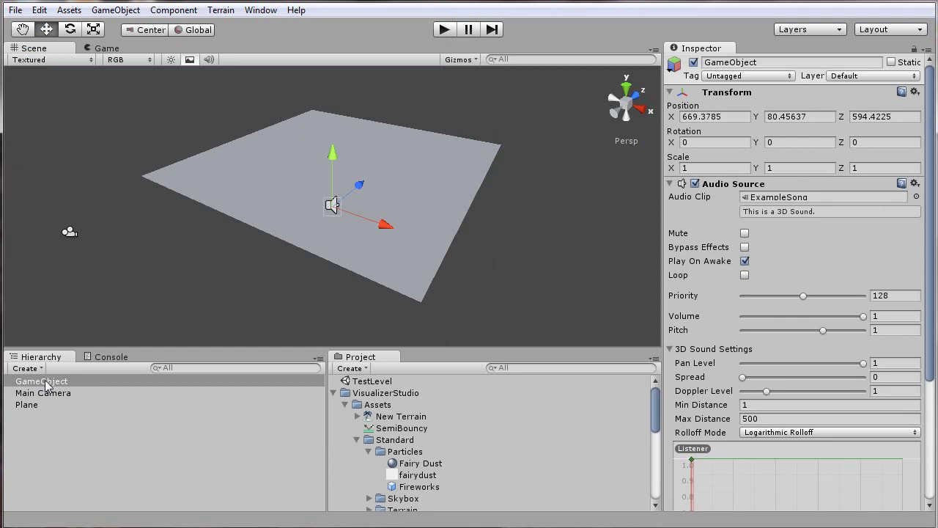
{"action": "left_click_drag", "start_coordinate": [54, 384], "coordinate": [60, 396]}
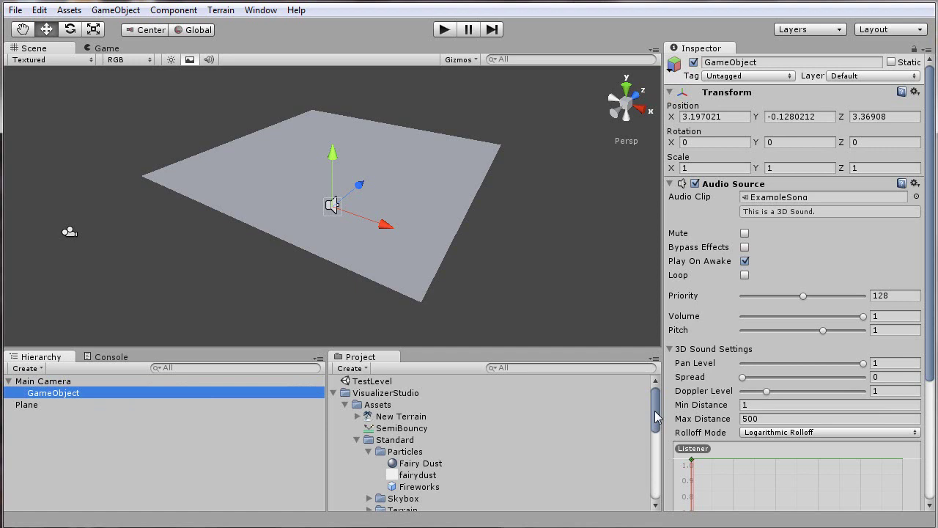
{"action": "left_click_drag", "start_coordinate": [655, 411], "coordinate": [659, 459]}
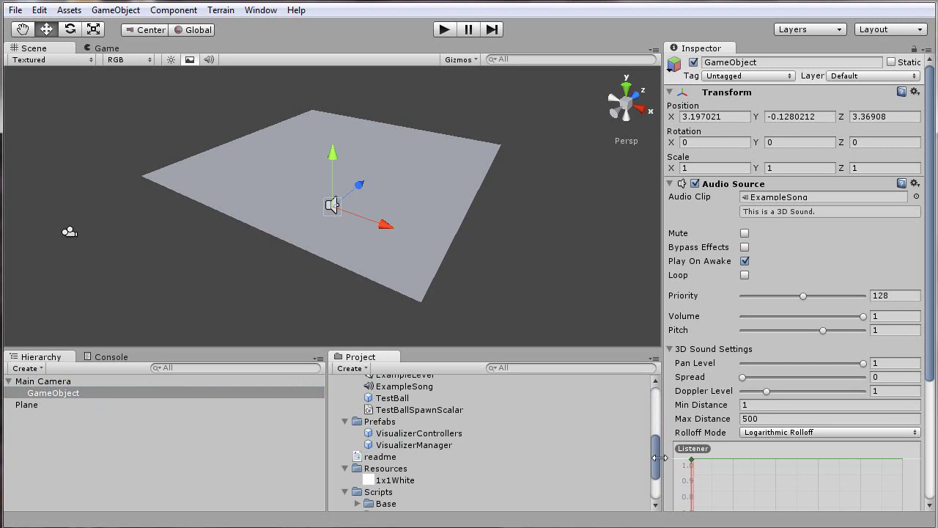
Add an instance of the VisualizerManager prefab from the Project panel to the Hierarchy.
{"action": "left_click", "coordinate": [418, 446]}
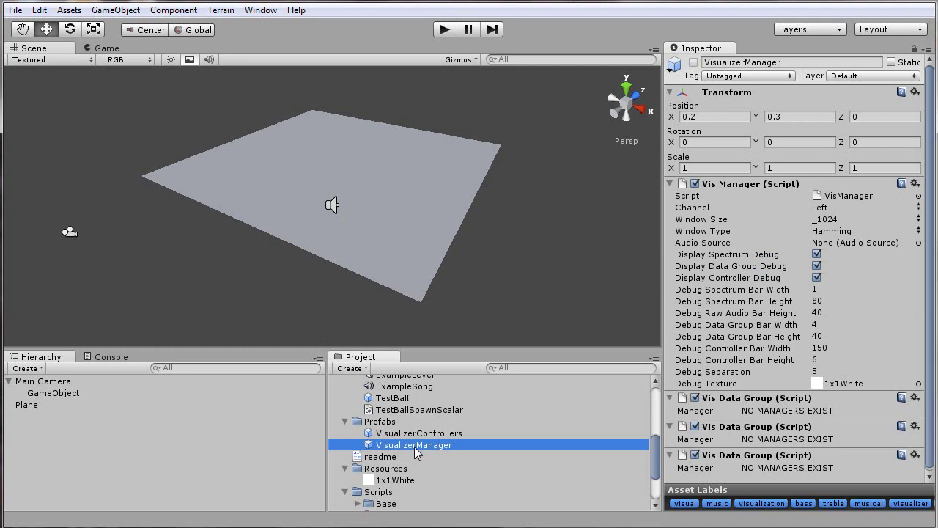
{"action": "left_click_drag", "start_coordinate": [433, 454], "coordinate": [81, 431]}
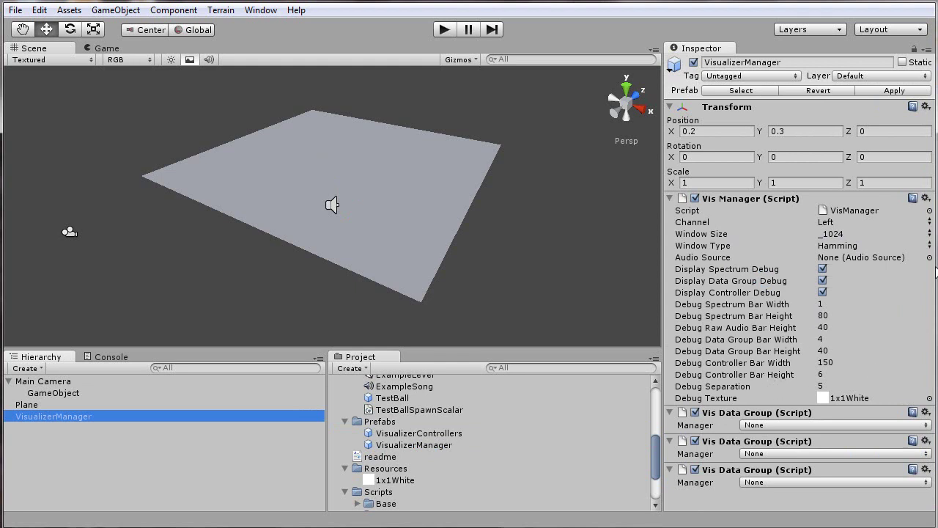
Use GameObject as the manager's Audio Source and link the Bass data group to VisualizerManager.
{"action": "left_click", "coordinate": [929, 257]}
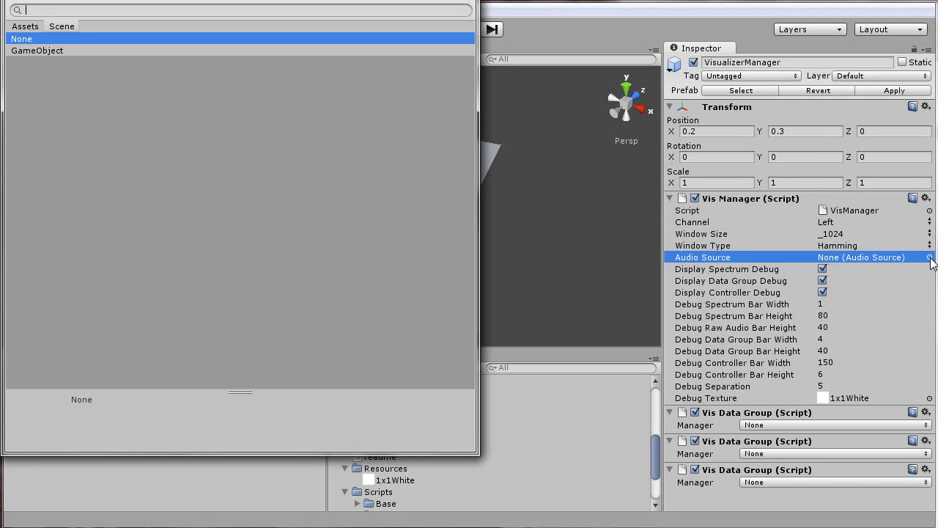
{"action": "double_click", "coordinate": [49, 51]}
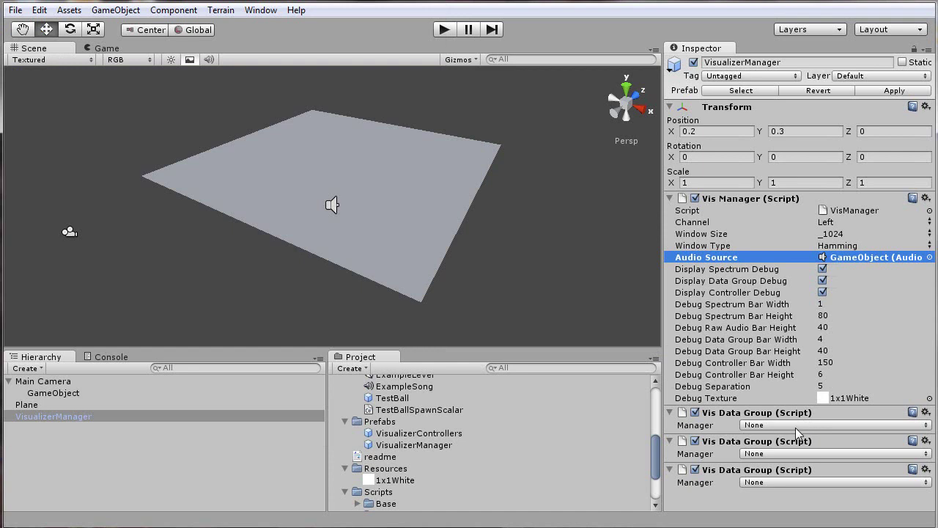
{"action": "left_click", "coordinate": [758, 426]}
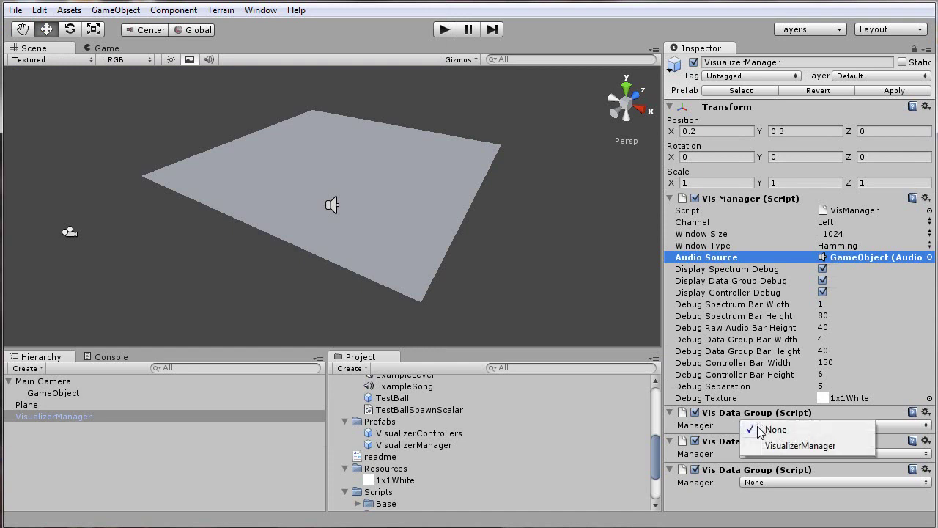
{"action": "left_click", "coordinate": [796, 447]}
Link the Mid and High data groups to VisualizerManager.
{"action": "scroll", "coordinate": [932, 447], "scroll_direction": "down", "scroll_amount": 2}
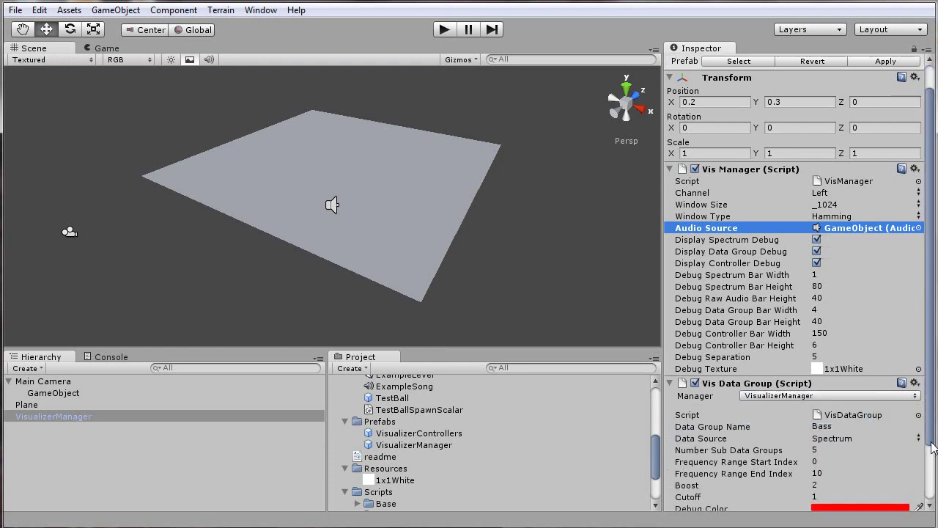
{"action": "scroll", "coordinate": [933, 448], "scroll_direction": "down", "scroll_amount": 3}
{"action": "left_click", "coordinate": [874, 465]}
{"action": "left_click", "coordinate": [853, 487]}
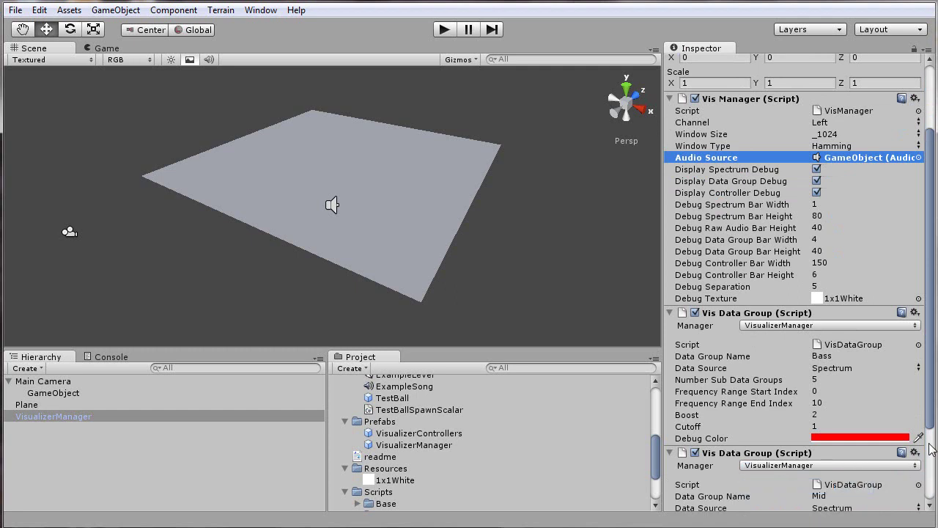
{"action": "scroll", "coordinate": [930, 449], "scroll_direction": "down", "scroll_amount": 5}
{"action": "left_click", "coordinate": [880, 494]}
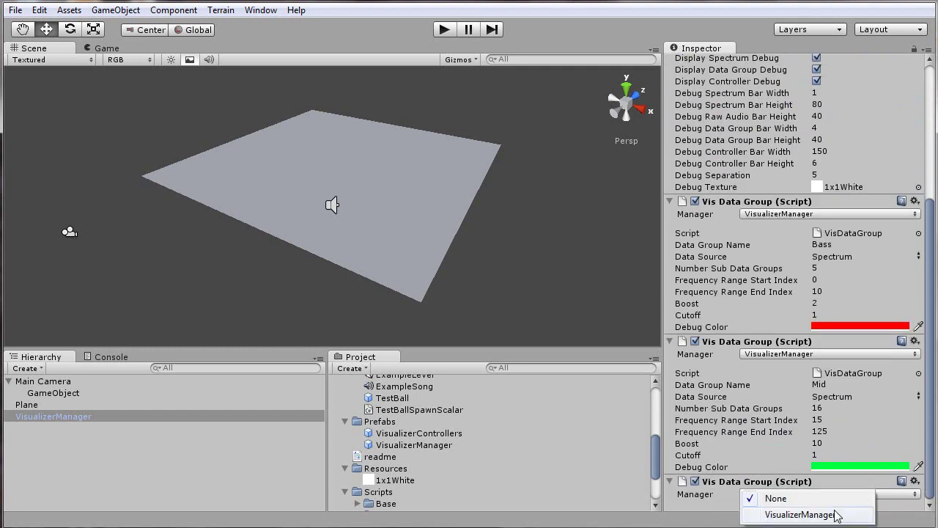
{"action": "left_click", "coordinate": [799, 515]}
{"action": "scroll", "coordinate": [931, 360], "scroll_direction": "down", "scroll_amount": 1}
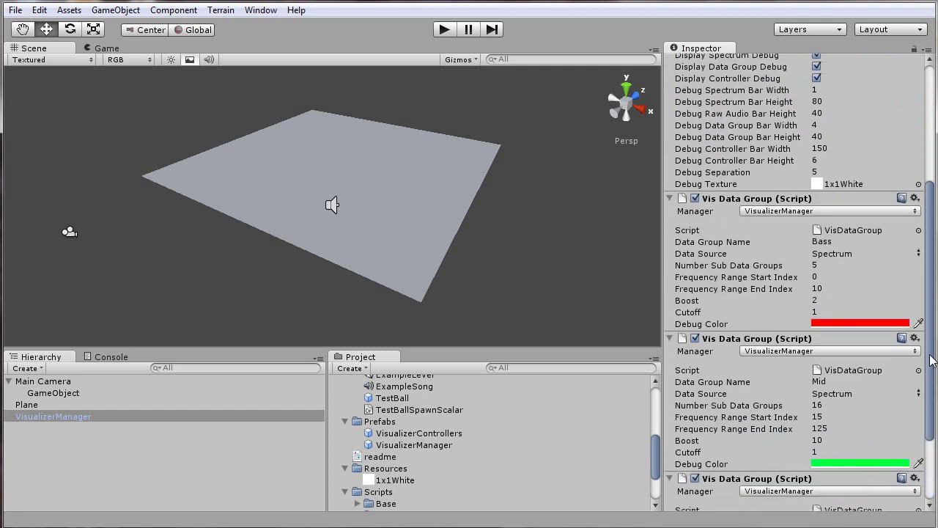
{"action": "left_click_drag", "start_coordinate": [931, 359], "coordinate": [926, 412]}
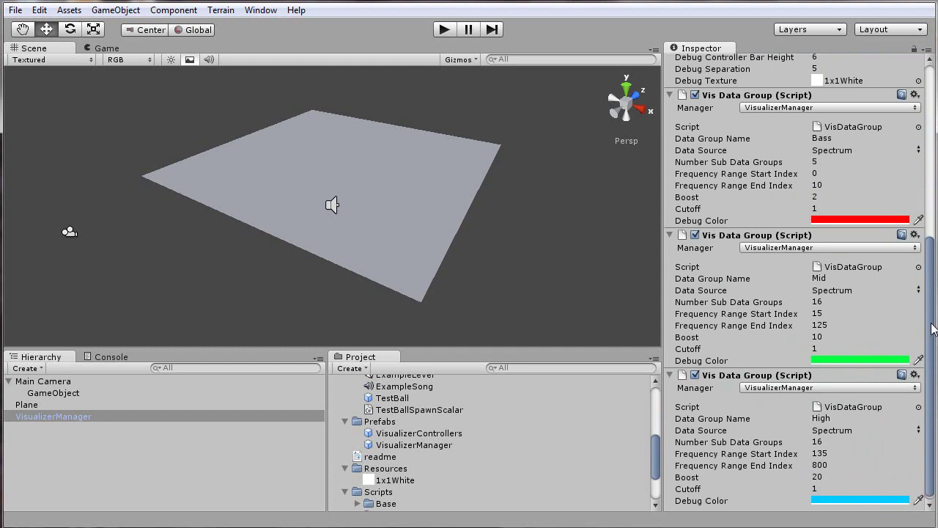
{"action": "left_click_drag", "start_coordinate": [933, 330], "coordinate": [934, 278]}
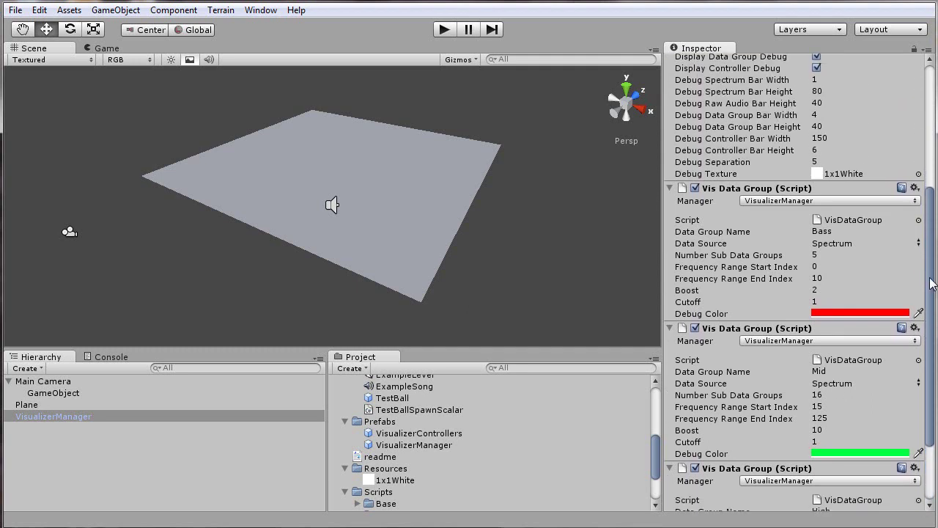
{"action": "left_click_drag", "start_coordinate": [935, 313], "coordinate": [927, 377]}
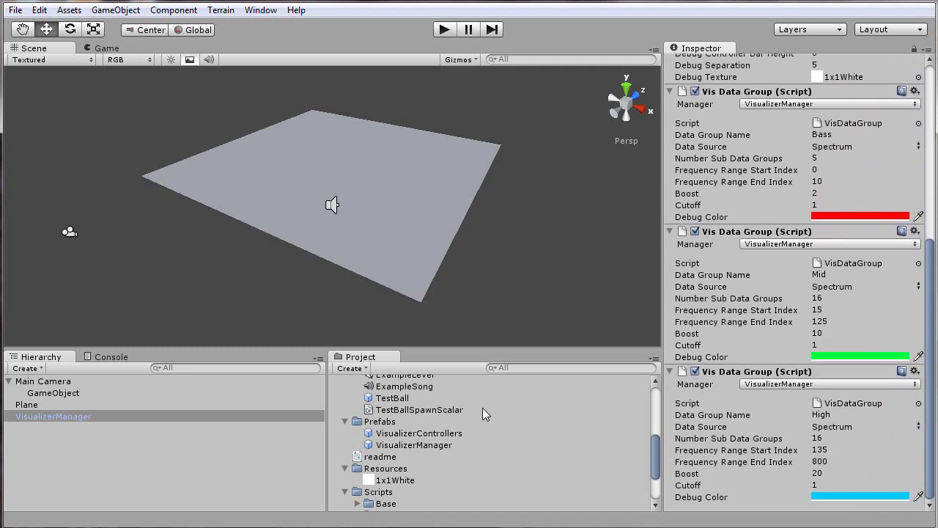
Place a VisualizerControllers instance and link its first controller to VisualizerManager with Bass.
{"action": "left_click", "coordinate": [422, 432]}
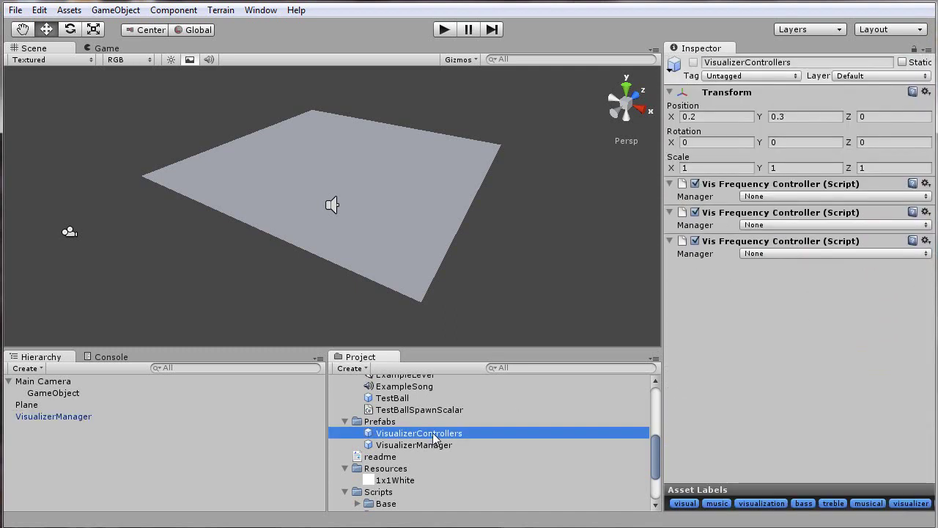
{"action": "left_click_drag", "start_coordinate": [435, 432], "coordinate": [194, 436]}
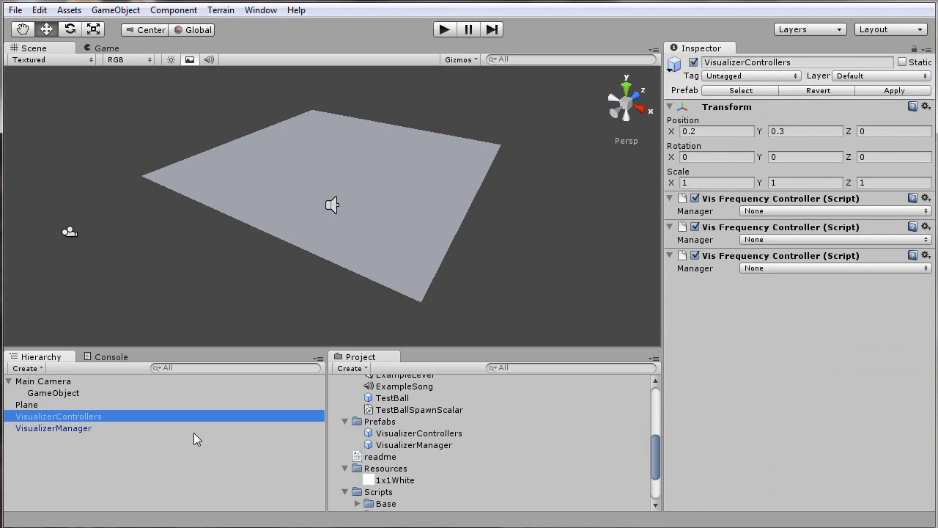
{"action": "left_click", "coordinate": [784, 213]}
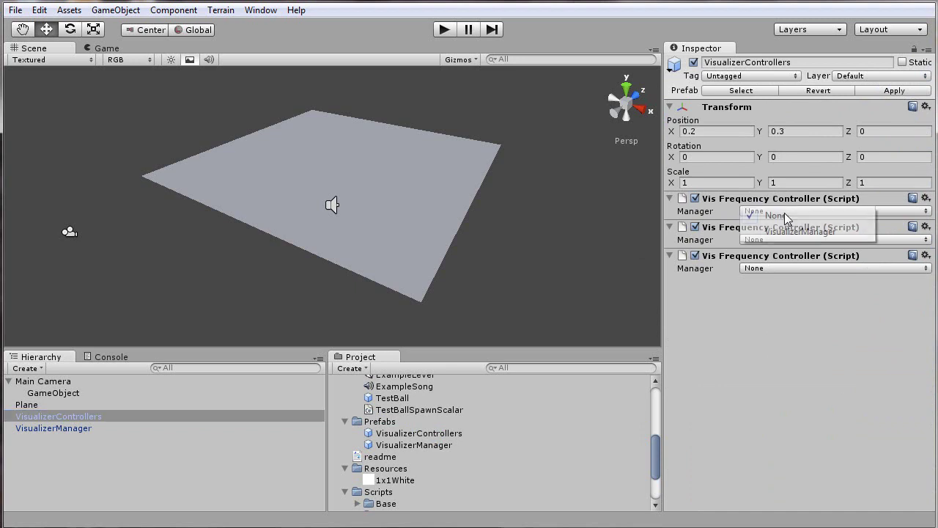
{"action": "left_click", "coordinate": [791, 231]}
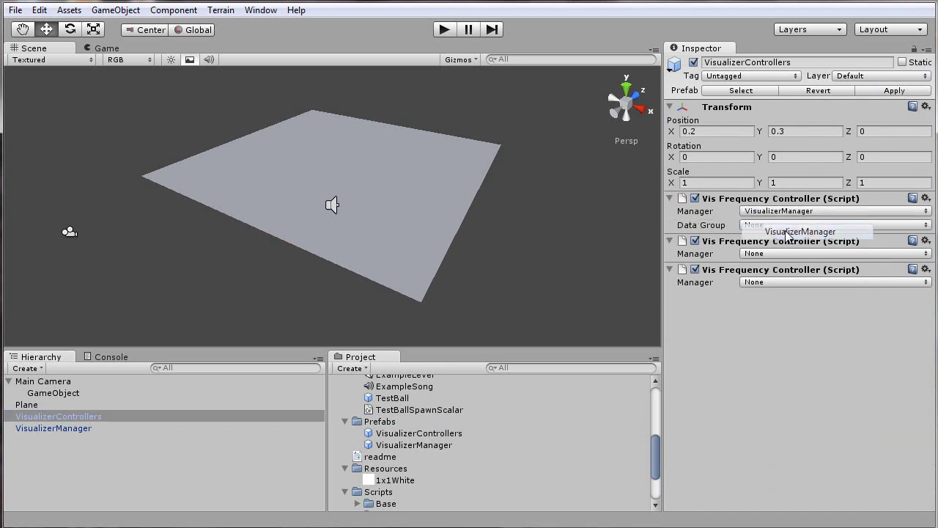
{"action": "left_click", "coordinate": [795, 224]}
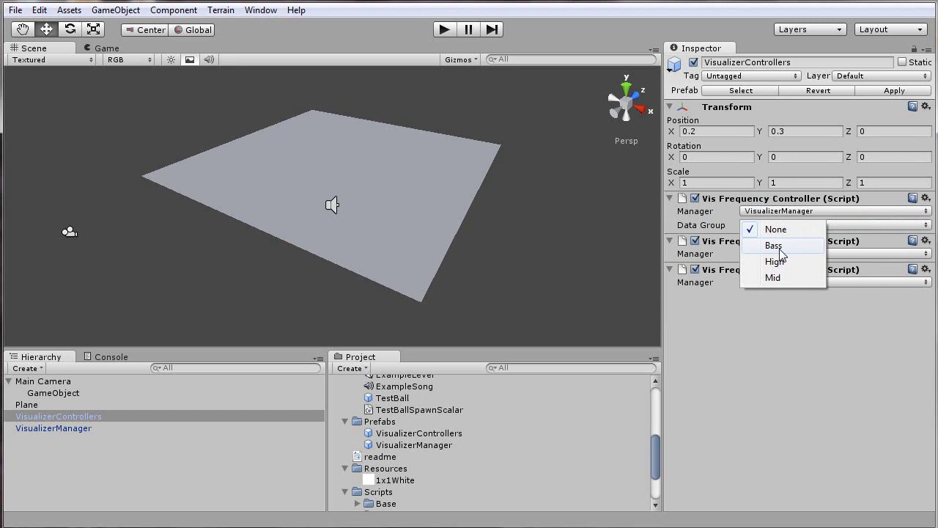
{"action": "left_click", "coordinate": [779, 247]}
Link the second and third controllers to VisualizerManager with the Mid and High groups.
{"action": "left_click", "coordinate": [813, 354]}
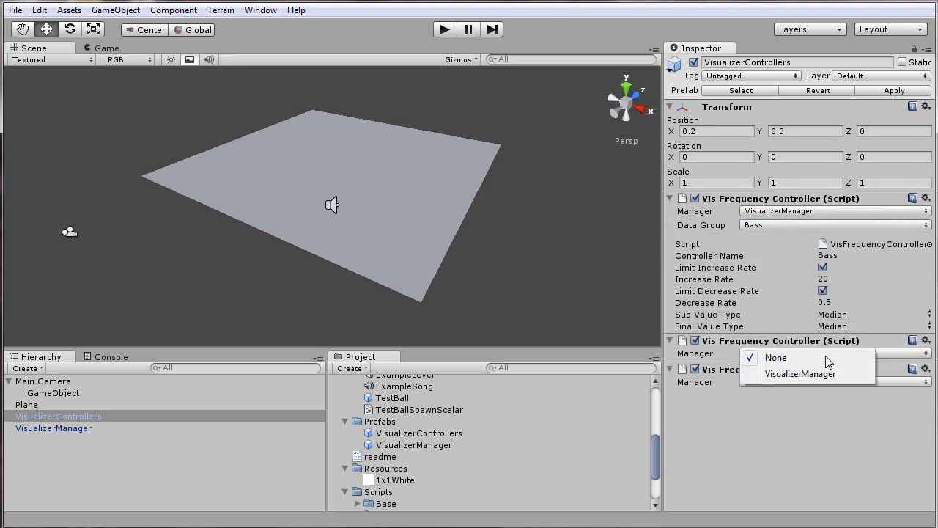
{"action": "left_click", "coordinate": [816, 374]}
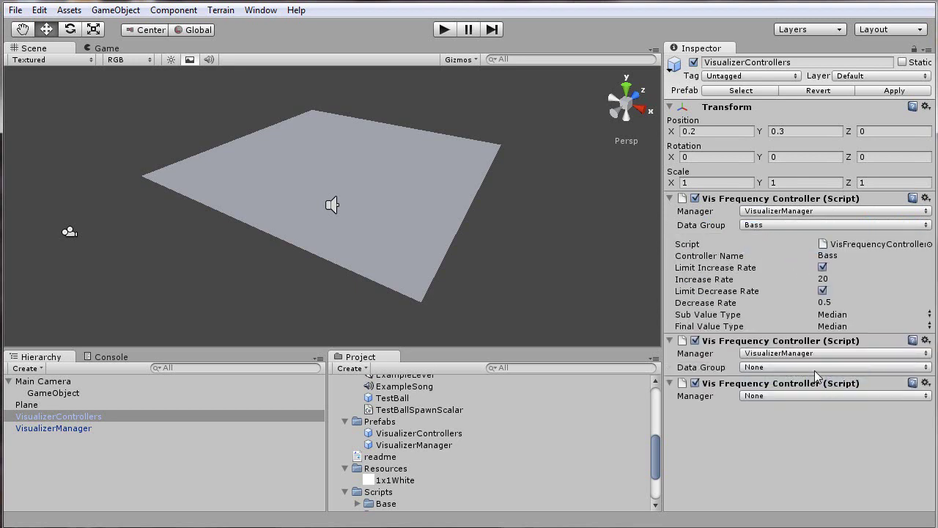
{"action": "left_click", "coordinate": [814, 368]}
{"action": "left_click", "coordinate": [797, 421]}
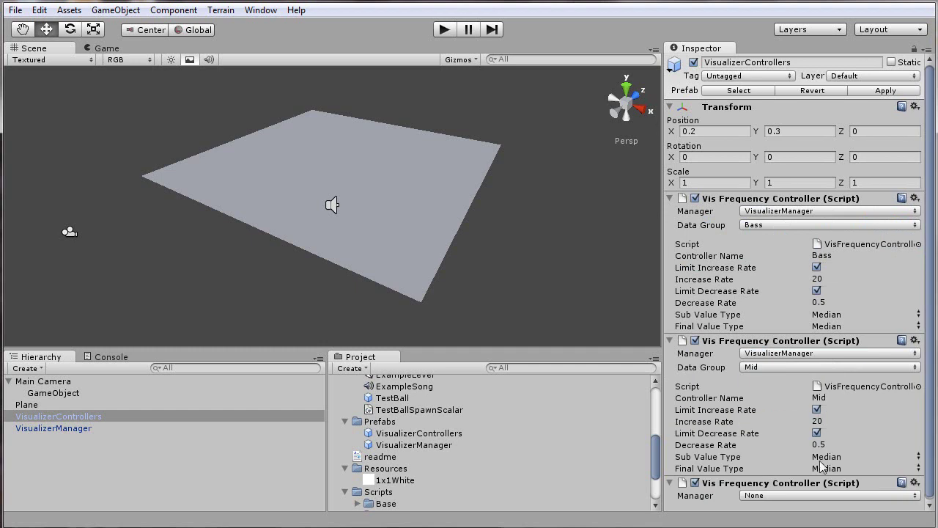
{"action": "left_click", "coordinate": [832, 495]}
{"action": "left_click", "coordinate": [829, 511]}
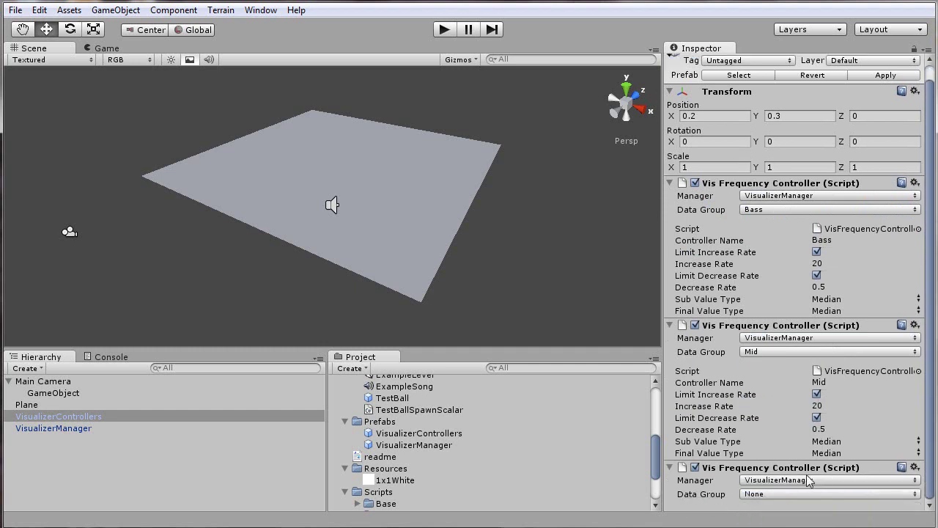
{"action": "left_click", "coordinate": [806, 494]}
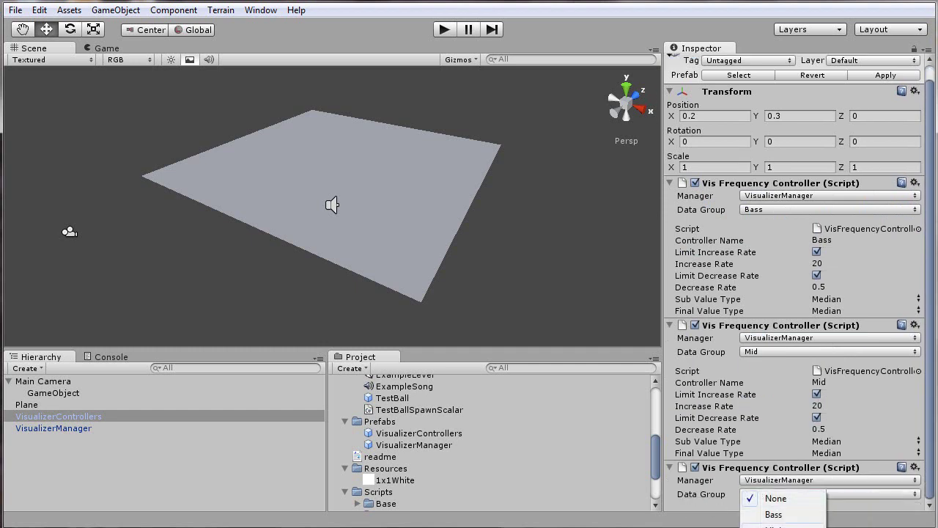
{"action": "left_click", "coordinate": [776, 527]}
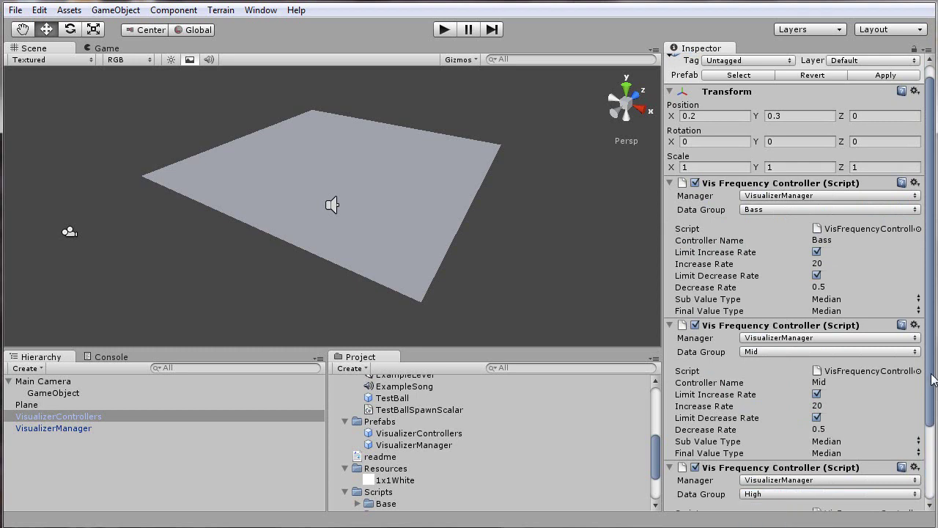
{"action": "left_click_drag", "start_coordinate": [934, 379], "coordinate": [934, 489]}
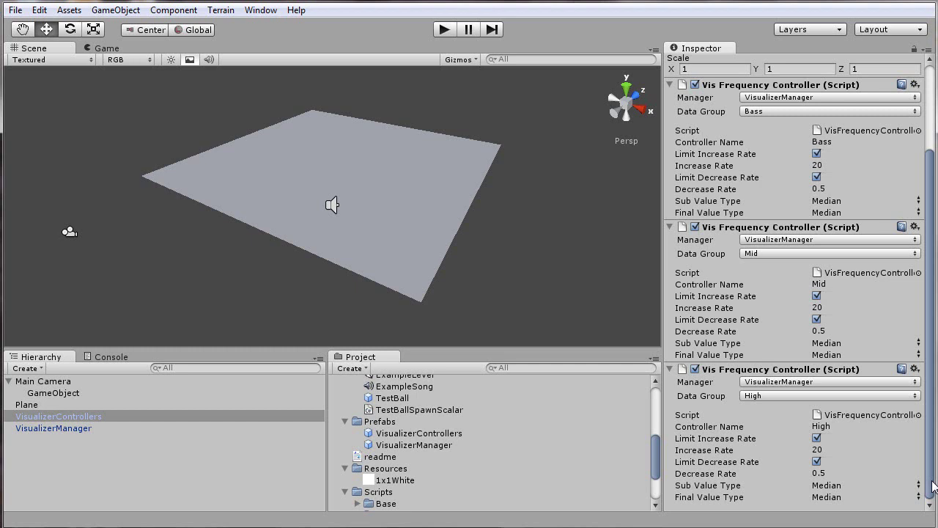
{"action": "left_click_drag", "start_coordinate": [933, 485], "coordinate": [933, 380]}
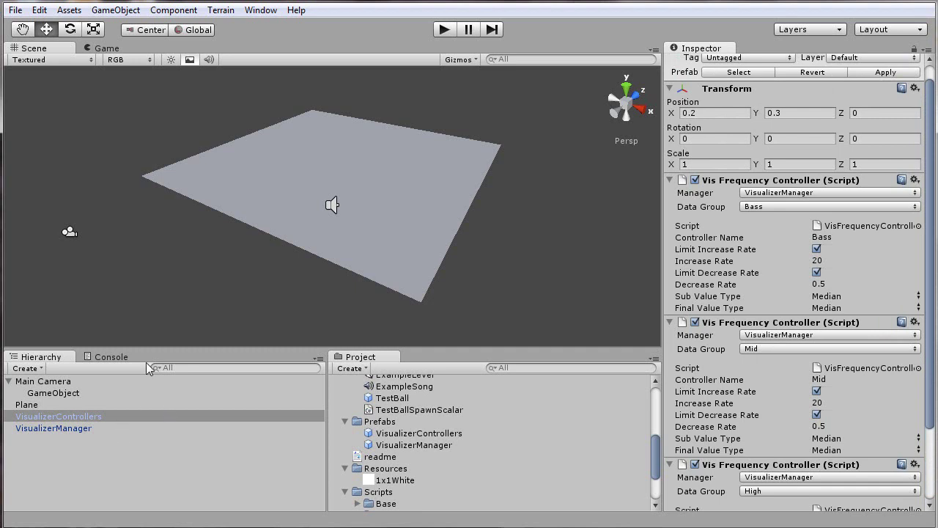
Create a Sphere and move it to the plane's far edge, around X 666.6, Z 601.
{"action": "left_click", "coordinate": [68, 232]}
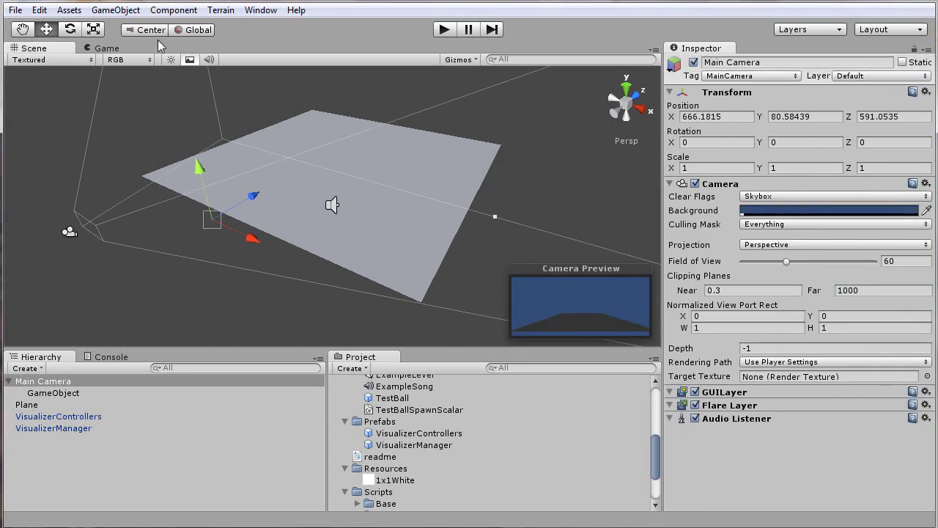
{"action": "left_click", "coordinate": [115, 10]}
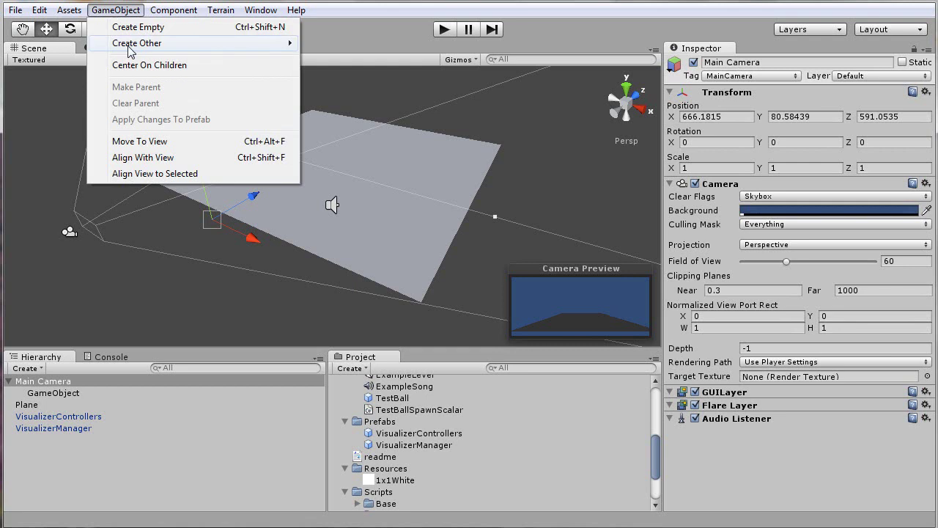
{"action": "left_click", "coordinate": [27, 368]}
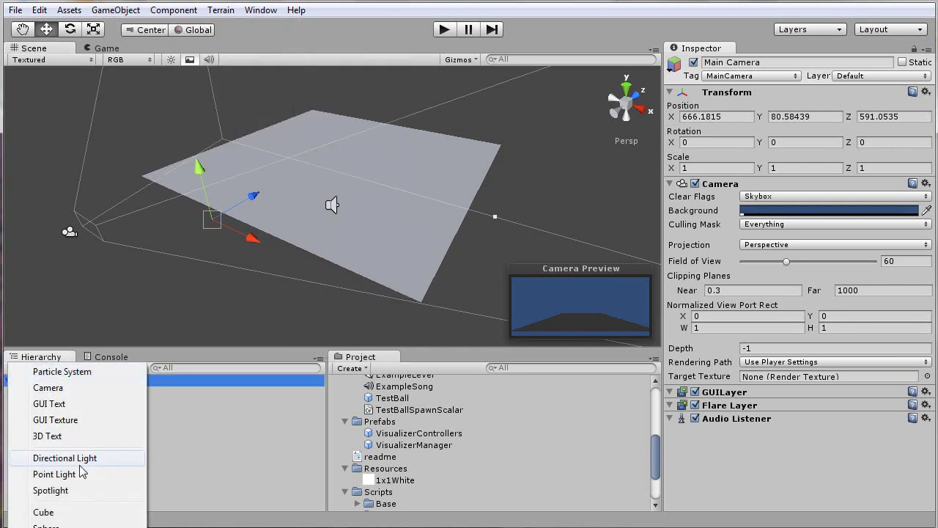
{"action": "left_click", "coordinate": [45, 525]}
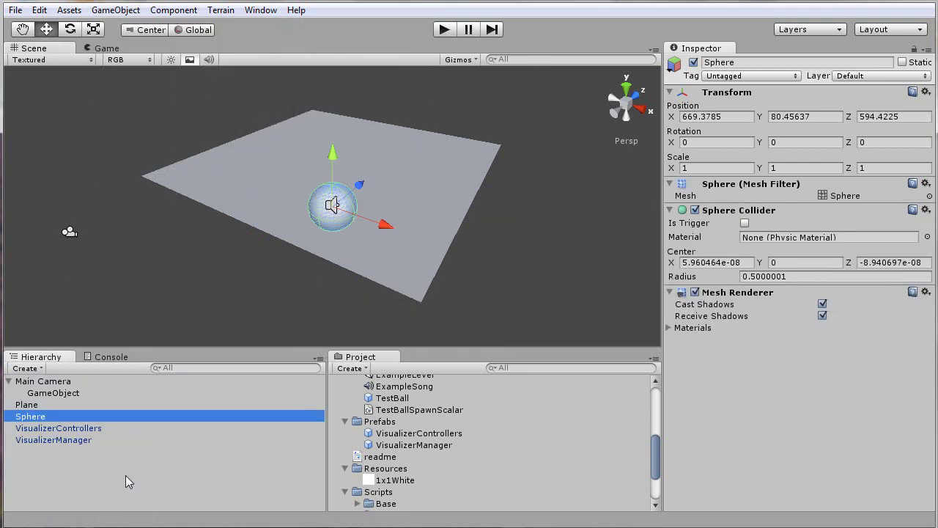
{"action": "left_click_drag", "start_coordinate": [364, 191], "coordinate": [477, 86]}
{"action": "left_click_drag", "start_coordinate": [497, 132], "coordinate": [423, 124]}
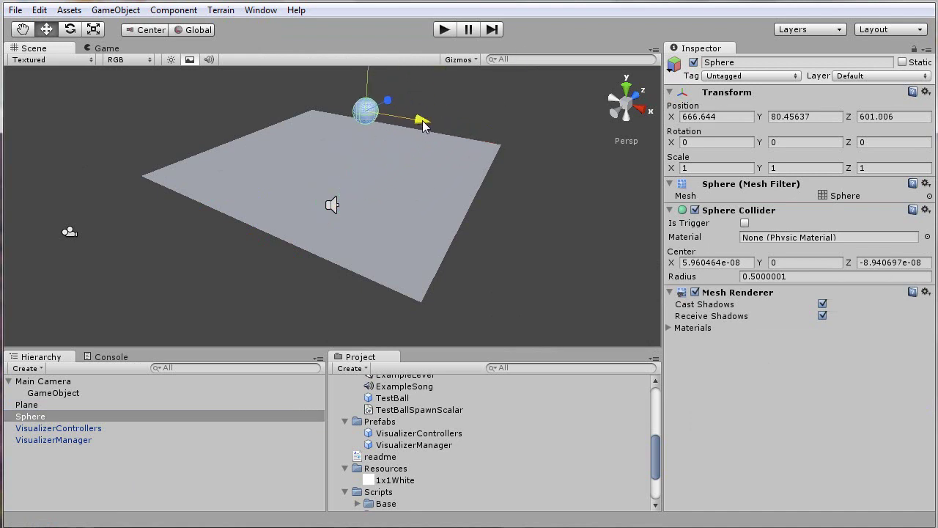
Show the Component > Visualizer Studio > Modifiers list for the sphere.
{"action": "left_click", "coordinate": [125, 10]}
{"action": "mouse_move", "coordinate": [163, 10]}
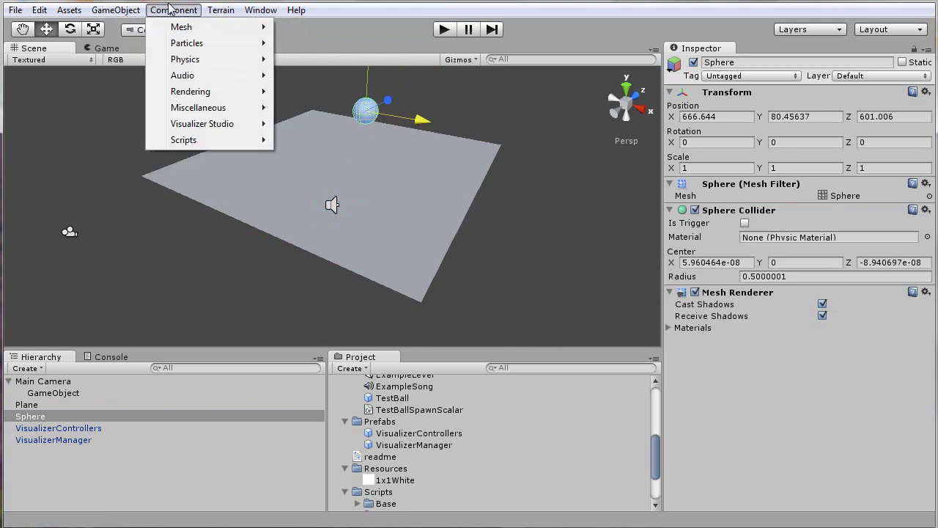
{"action": "mouse_move", "coordinate": [228, 126]}
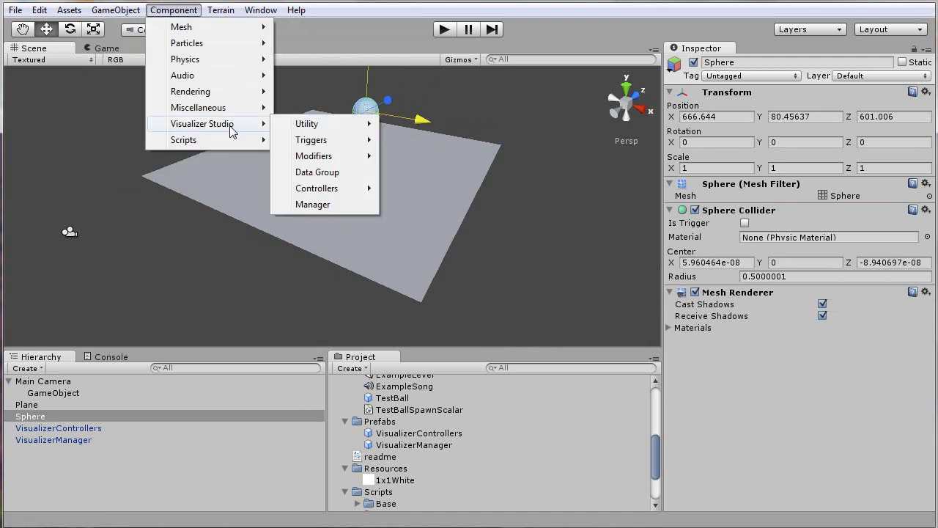
{"action": "mouse_move", "coordinate": [336, 161]}
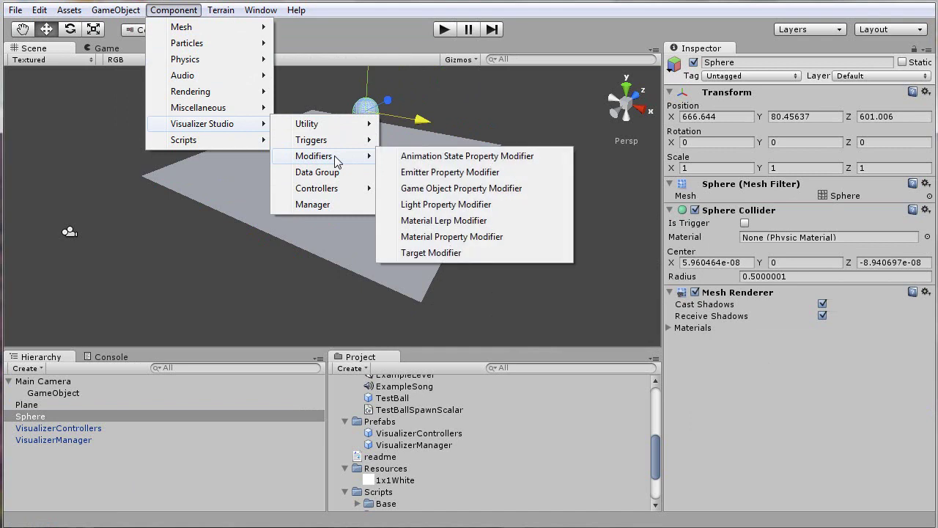
Add a Game Object Property Modifier with VisualizerManager as manager and the Bass controller.
{"action": "left_click", "coordinate": [445, 192]}
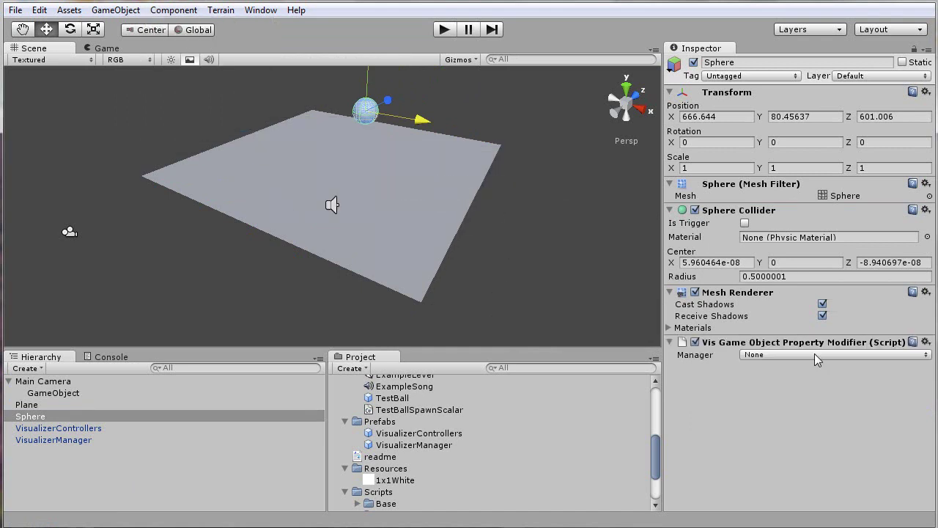
{"action": "left_click", "coordinate": [787, 354]}
{"action": "left_click", "coordinate": [788, 356]}
{"action": "left_click", "coordinate": [790, 354]}
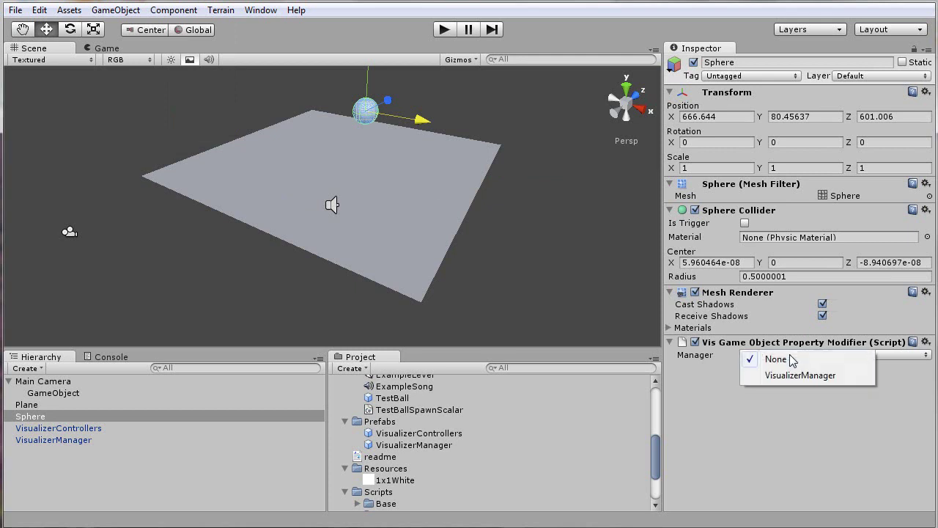
{"action": "left_click", "coordinate": [787, 376]}
{"action": "left_click", "coordinate": [783, 369]}
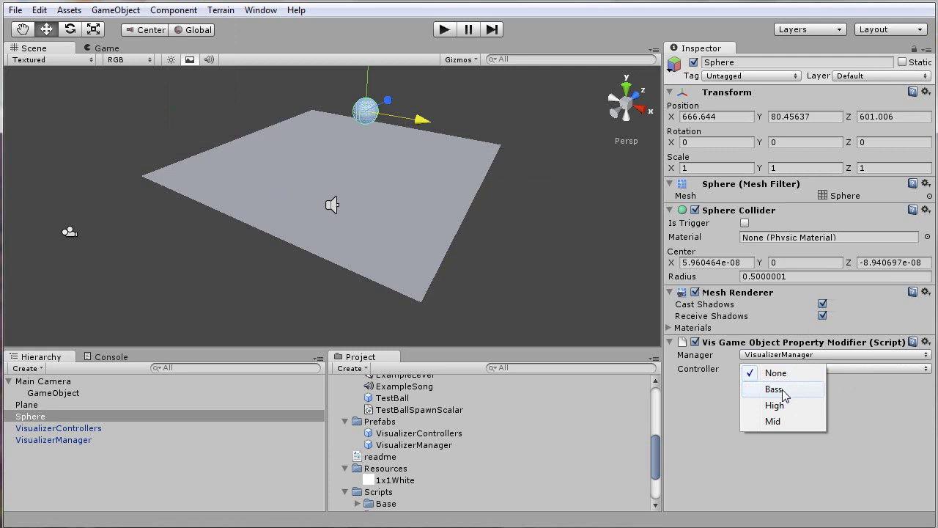
{"action": "left_click", "coordinate": [785, 396]}
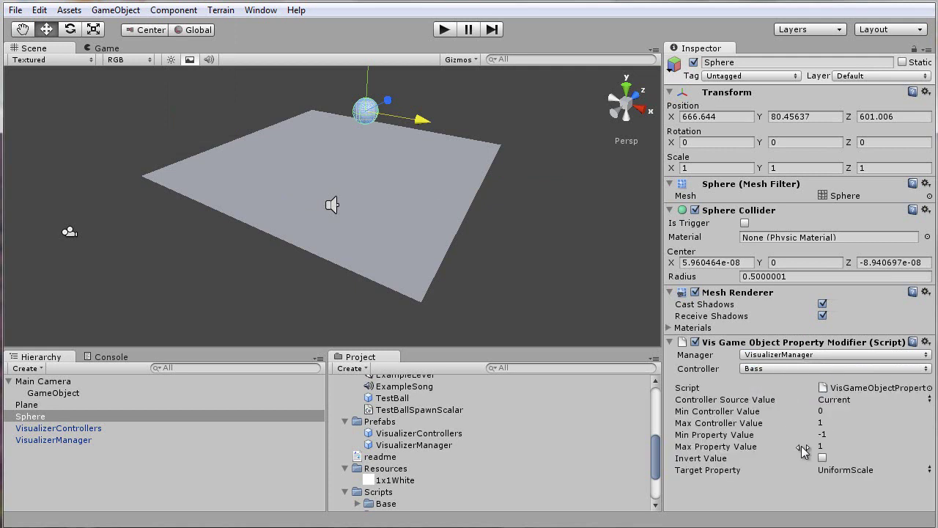
Map controller values 0.05–0.5 to property values 1–10 on the UniformScale target.
{"action": "left_click", "coordinate": [831, 413]}
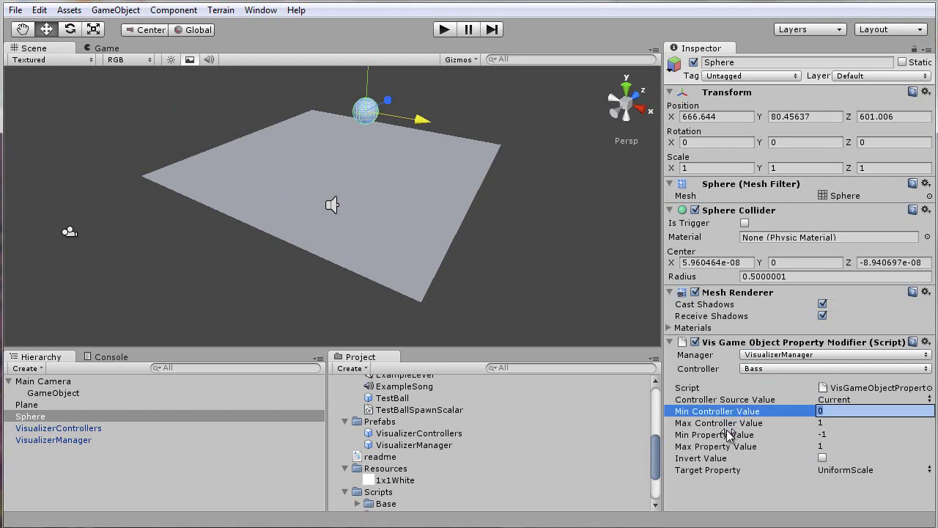
{"action": "left_click", "coordinate": [849, 424]}
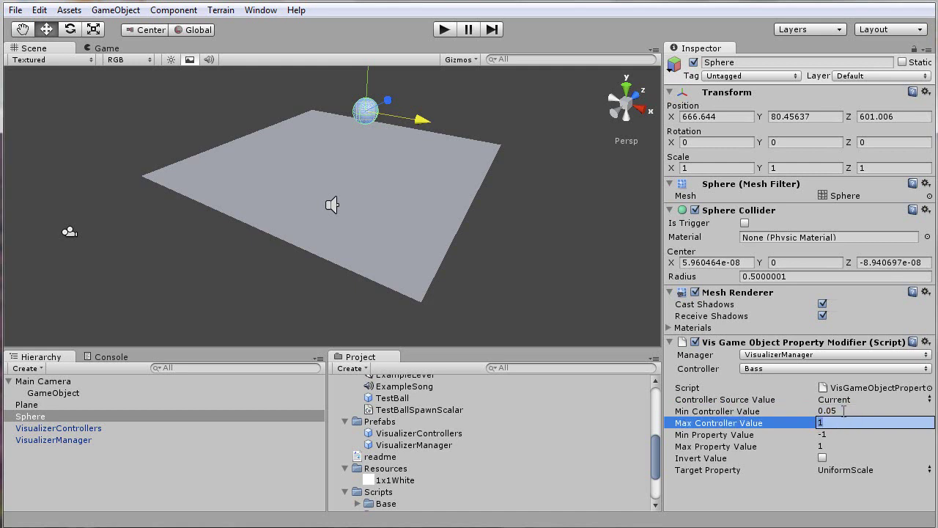
{"action": "key", "text": "BackSpace"}
{"action": "type", "text": ".5"}
{"action": "left_click", "coordinate": [839, 435]}
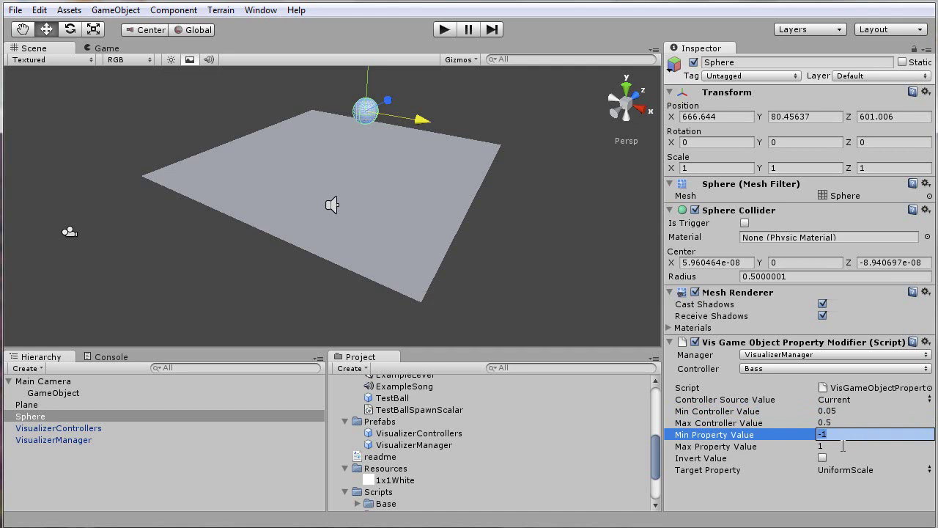
{"action": "type", "text": "1"}
{"action": "left_click", "coordinate": [842, 445]}
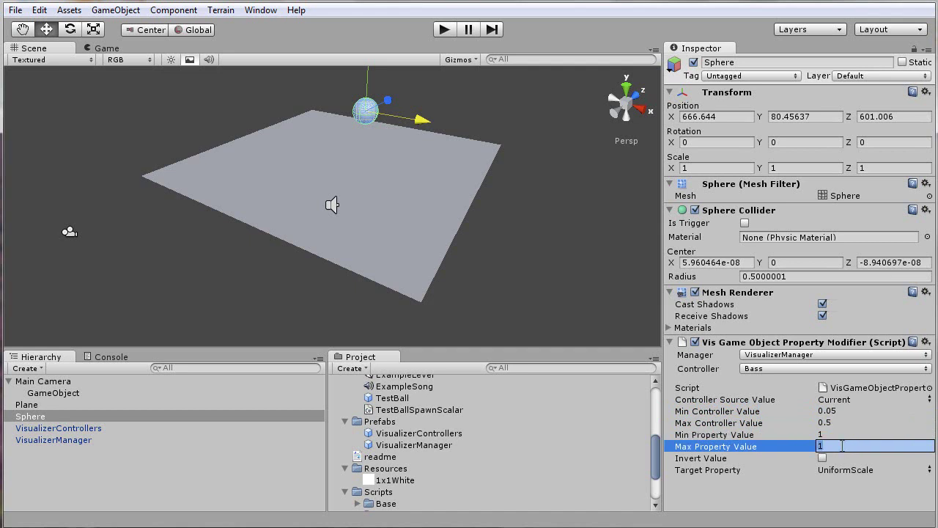
{"action": "type", "text": "10"}
{"action": "left_click", "coordinate": [856, 470]}
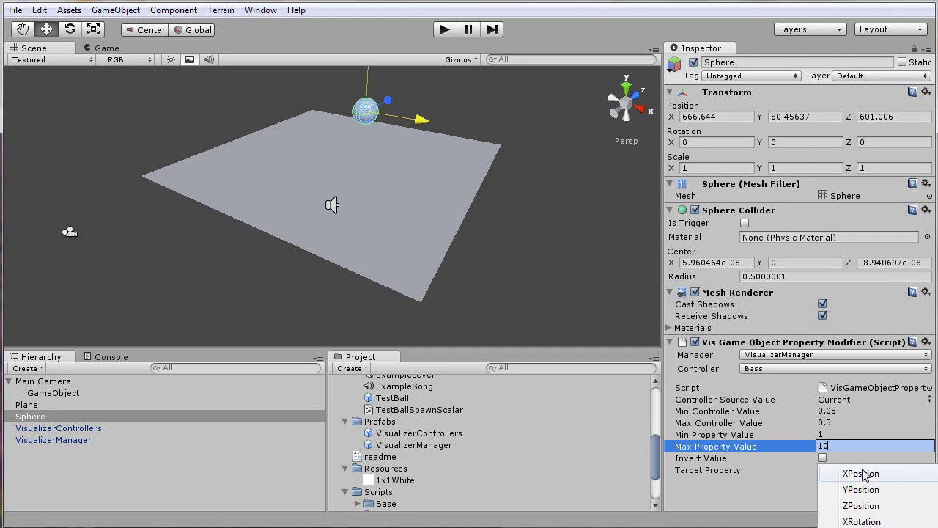
{"action": "left_click", "coordinate": [871, 459]}
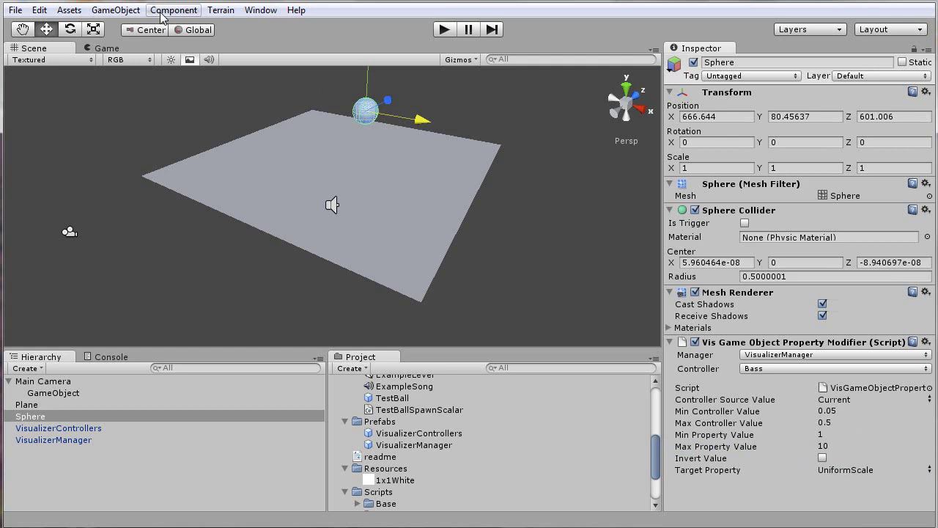
Place the Fireworks particle prefab near the sphere, raised to about X 670, Y 79.8, Z 596.8.
{"action": "left_click_drag", "start_coordinate": [654, 467], "coordinate": [658, 417]}
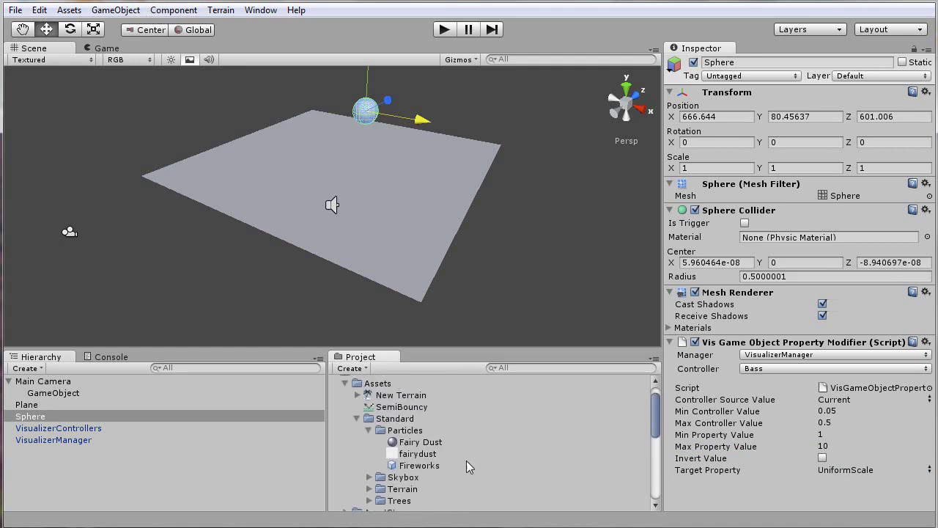
{"action": "left_click", "coordinate": [421, 466]}
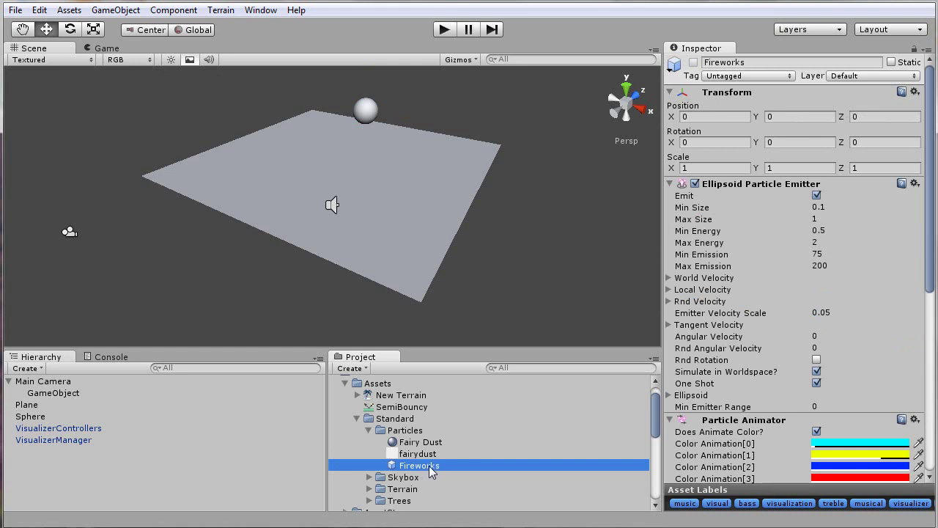
{"action": "left_click_drag", "start_coordinate": [431, 470], "coordinate": [391, 228]}
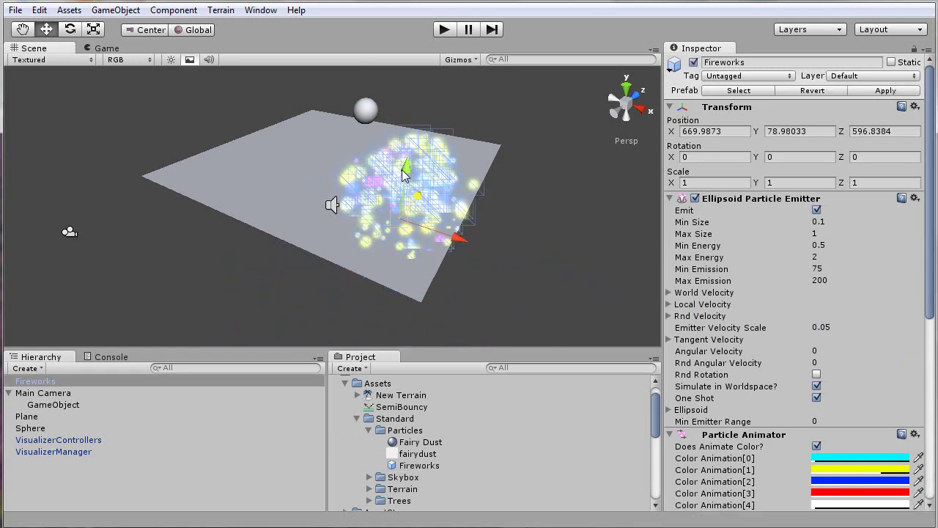
{"action": "left_click_drag", "start_coordinate": [409, 173], "coordinate": [411, 146]}
{"action": "left_click", "coordinate": [174, 9]}
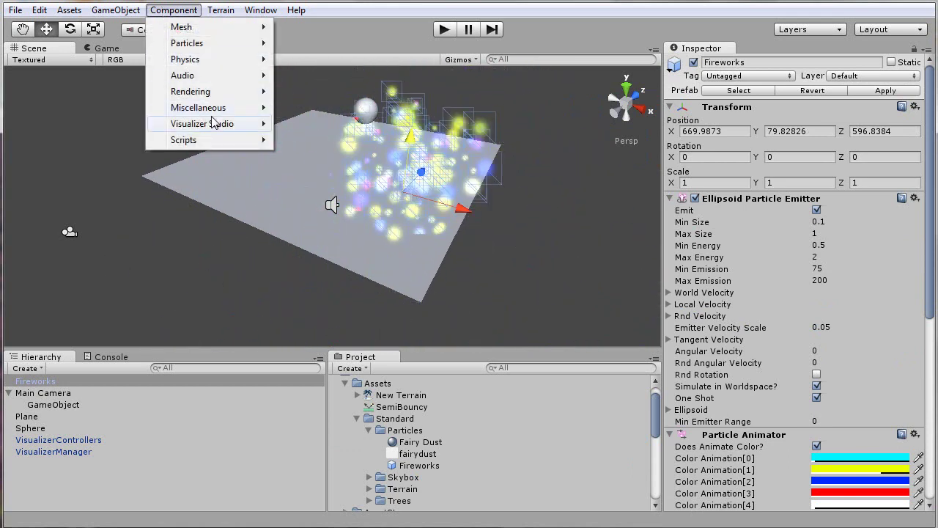
Add the Emit Particles Trigger script to Fireworks, accepting the loss of the prefab link.
{"action": "mouse_move", "coordinate": [217, 122]}
{"action": "mouse_move", "coordinate": [341, 146]}
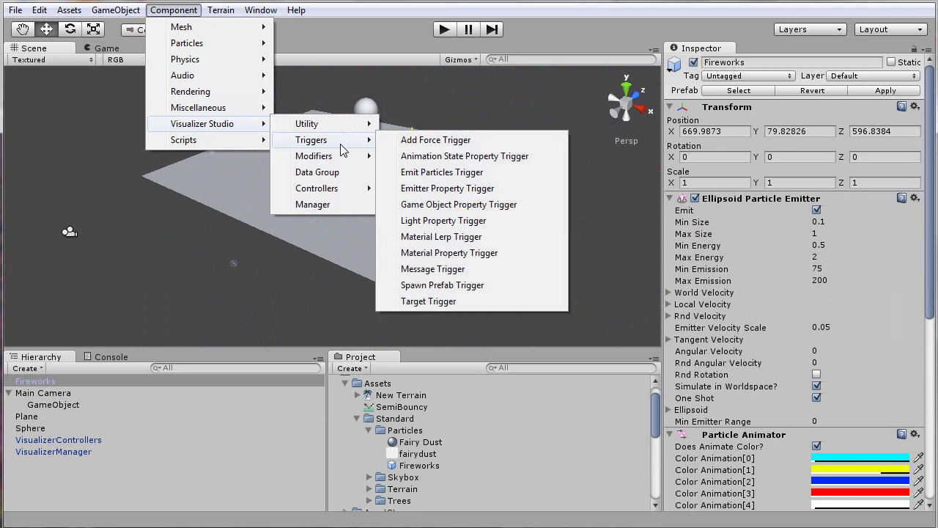
{"action": "left_click", "coordinate": [487, 177]}
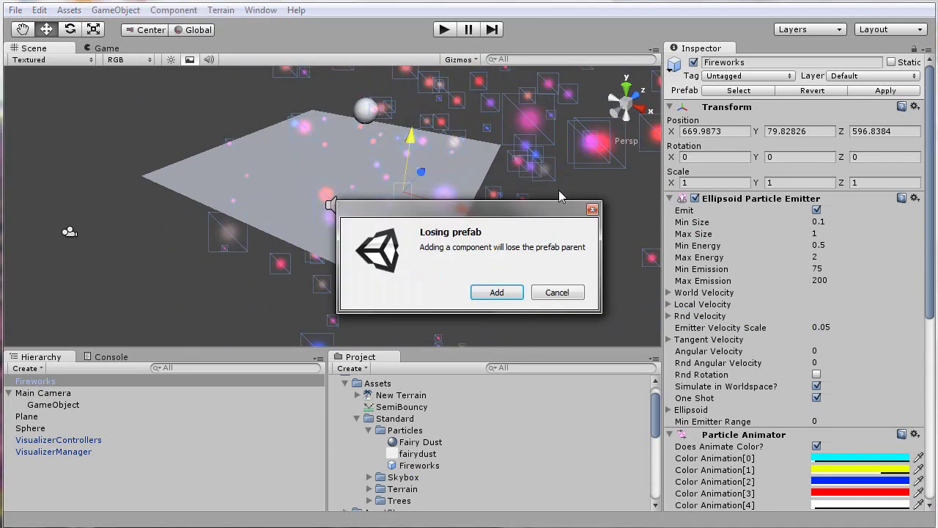
{"action": "left_click", "coordinate": [511, 295]}
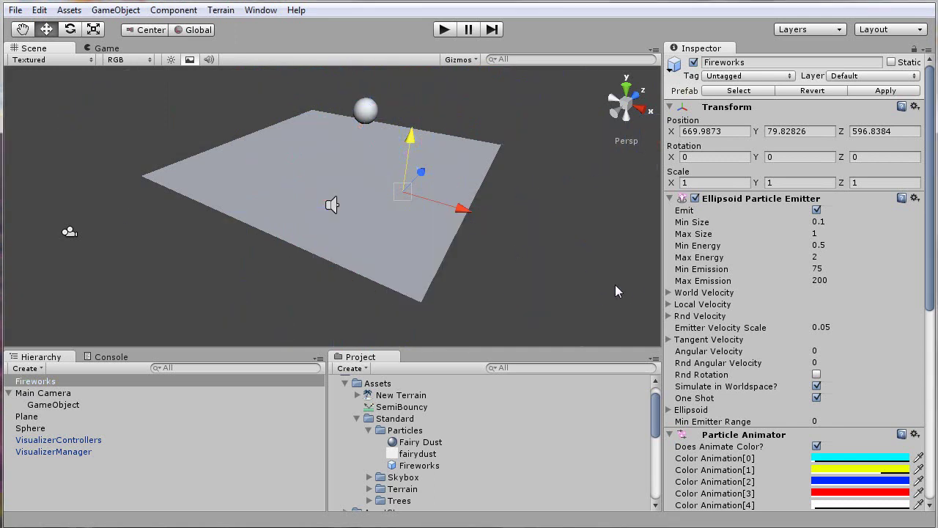
Turn off the Fireworks emitter's Emit and One Shot options.
{"action": "left_click_drag", "start_coordinate": [933, 257], "coordinate": [933, 297]}
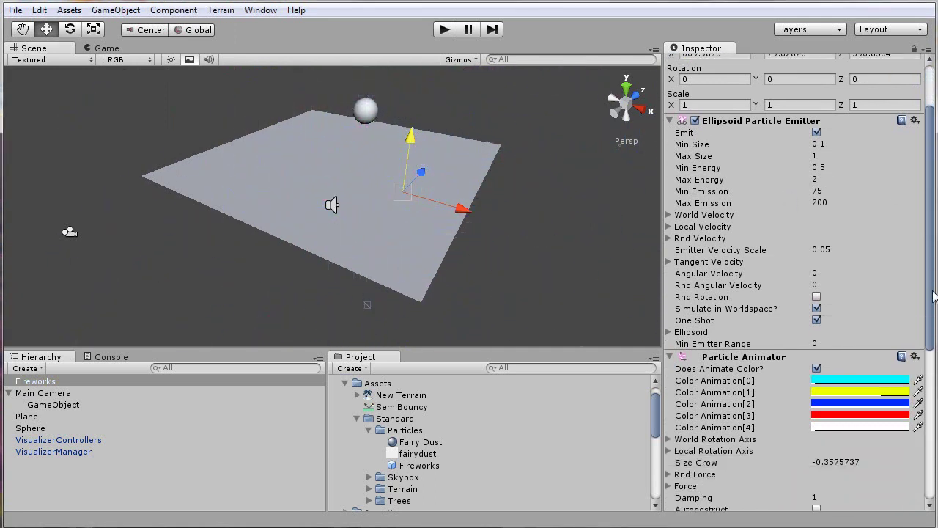
{"action": "left_click", "coordinate": [817, 133]}
{"action": "left_click", "coordinate": [817, 319]}
{"action": "left_click_drag", "start_coordinate": [929, 323], "coordinate": [929, 465]}
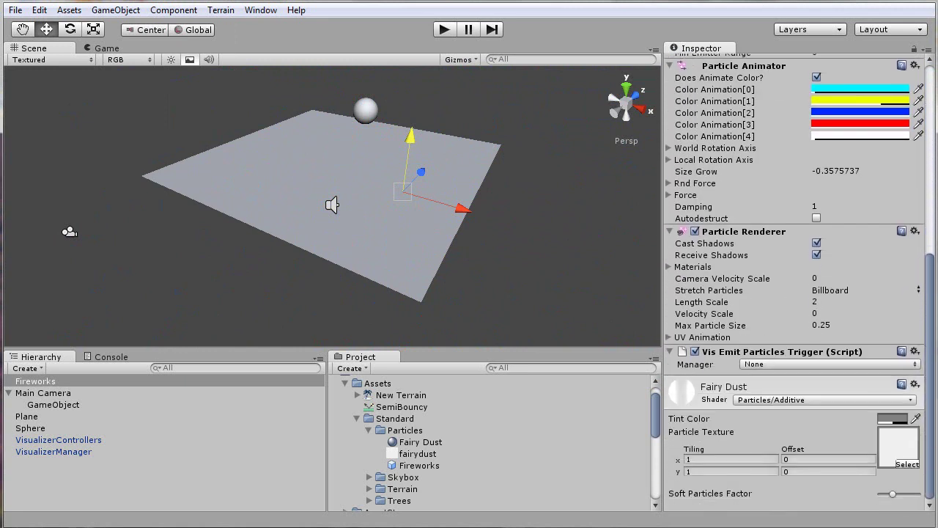
Assign VisualizerManager as the Fireworks trigger's manager and Mid as its controller.
{"action": "left_click", "coordinate": [822, 364]}
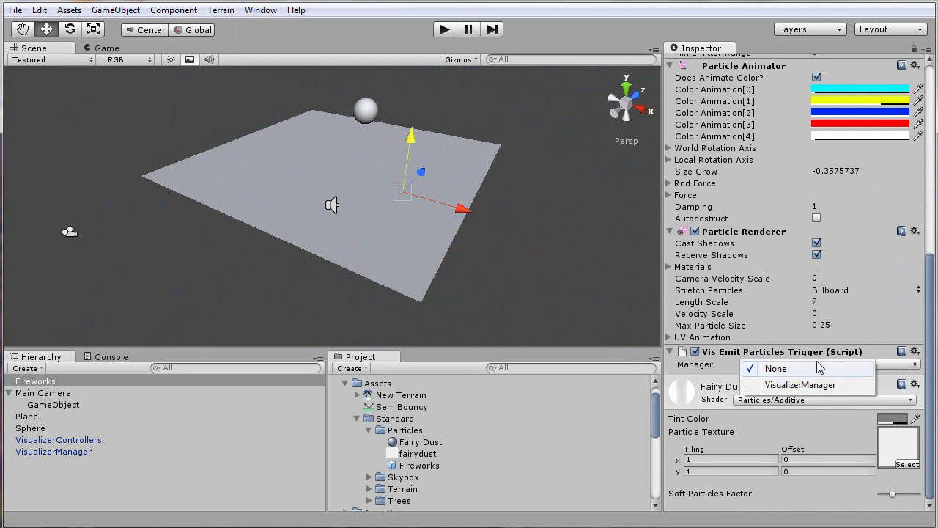
{"action": "left_click", "coordinate": [822, 389]}
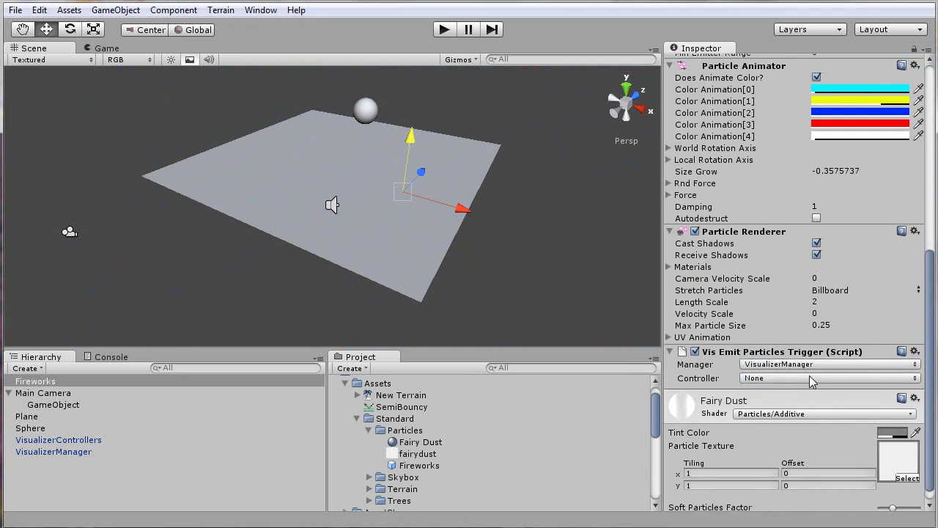
{"action": "left_click", "coordinate": [810, 378]}
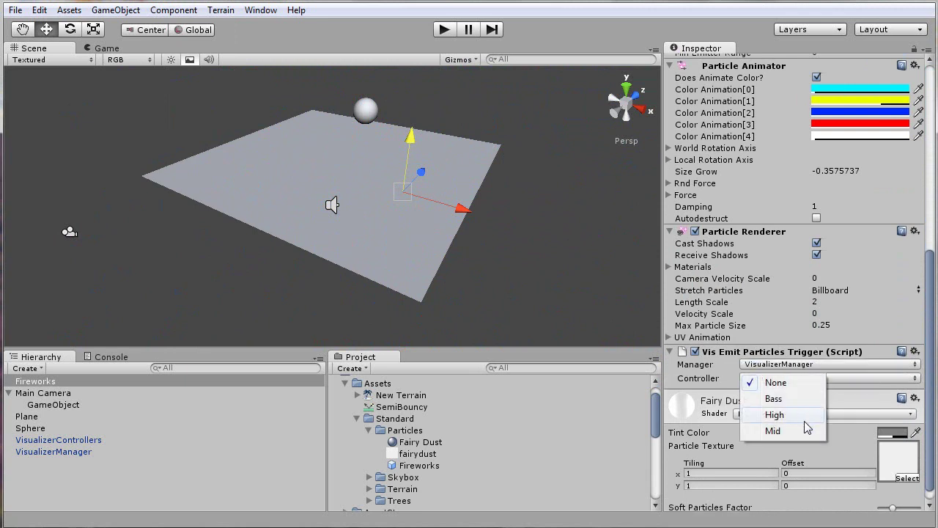
{"action": "left_click", "coordinate": [804, 430]}
Set the trigger reactivate delay to 0.1, then duplicate Fireworks and slide the copy along X.
{"action": "scroll", "coordinate": [928, 424], "scroll_direction": "down", "scroll_amount": 5}
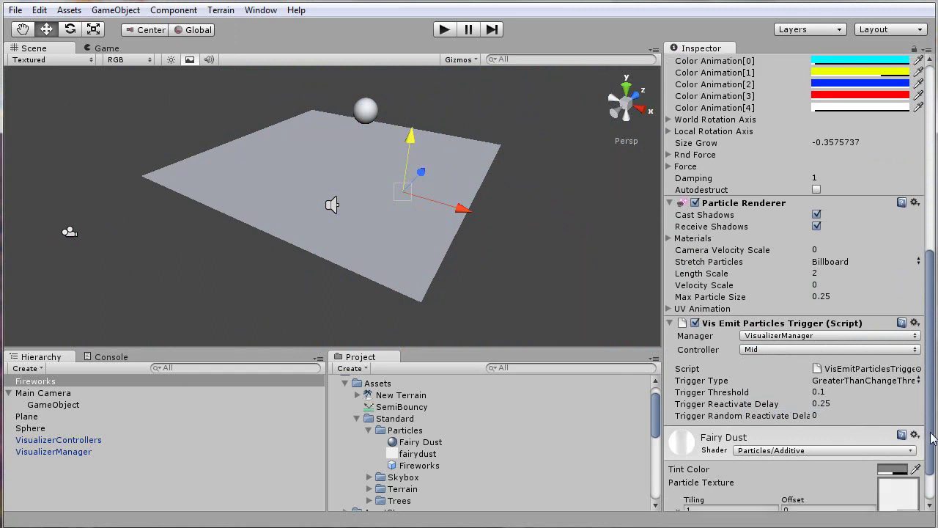
{"action": "left_click", "coordinate": [836, 341]}
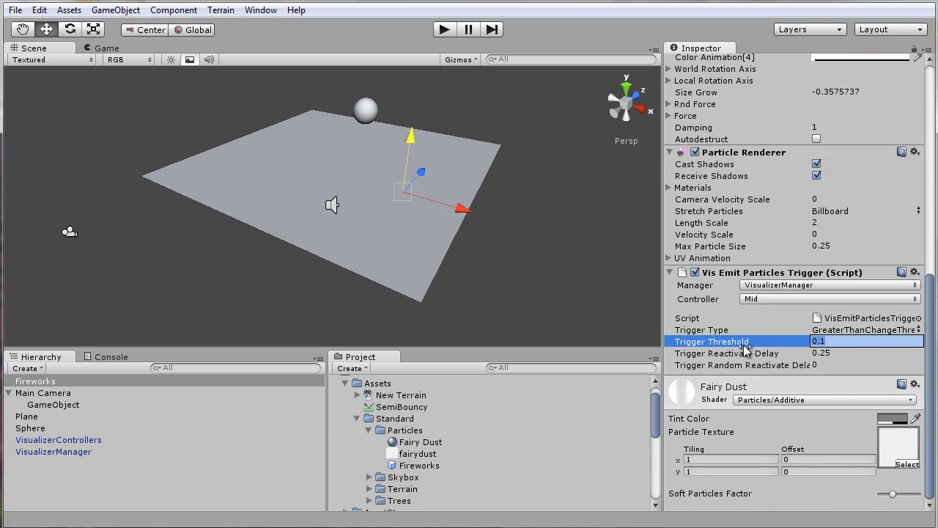
{"action": "left_click", "coordinate": [843, 354]}
{"action": "double_click", "coordinate": [854, 353]}
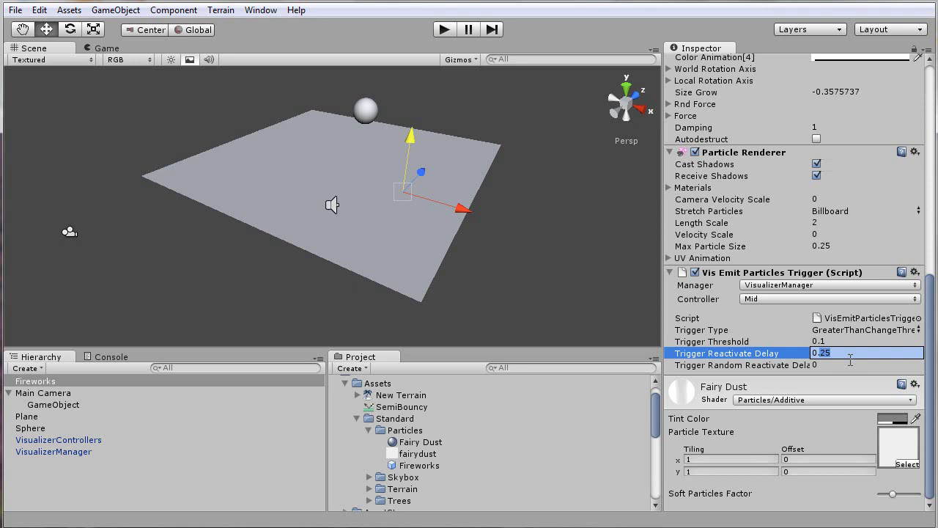
{"action": "type", "text": "0.1"}
{"action": "left_click", "coordinate": [881, 343]}
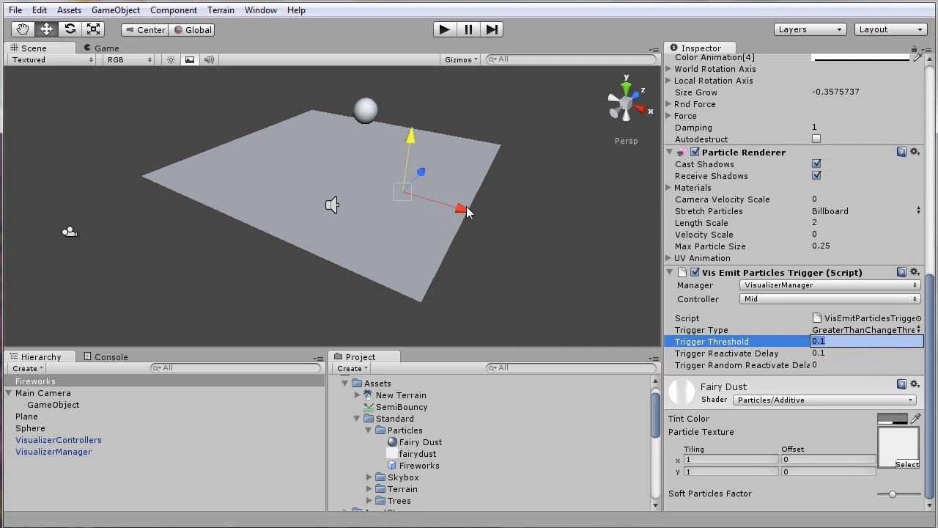
{"action": "key", "text": "Return"}
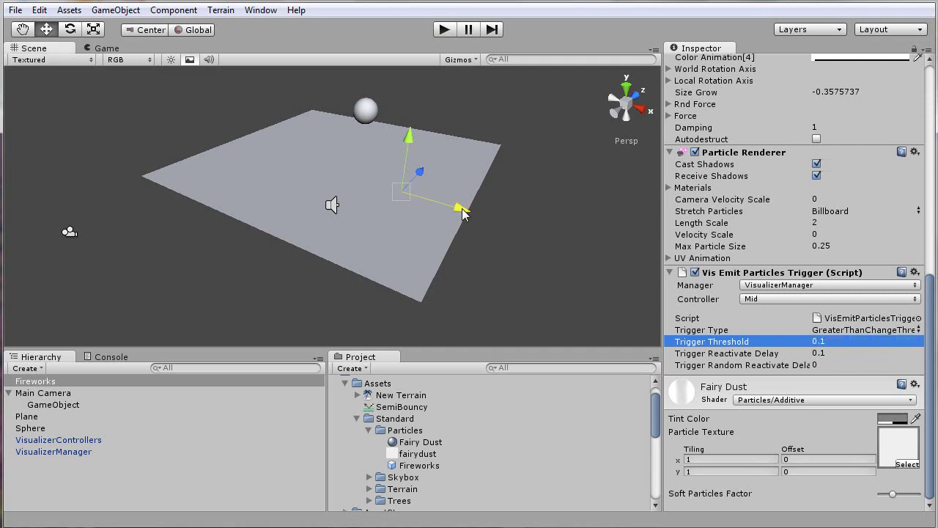
{"action": "key", "text": "ctrl+d"}
{"action": "left_click_drag", "start_coordinate": [462, 220], "coordinate": [284, 181]}
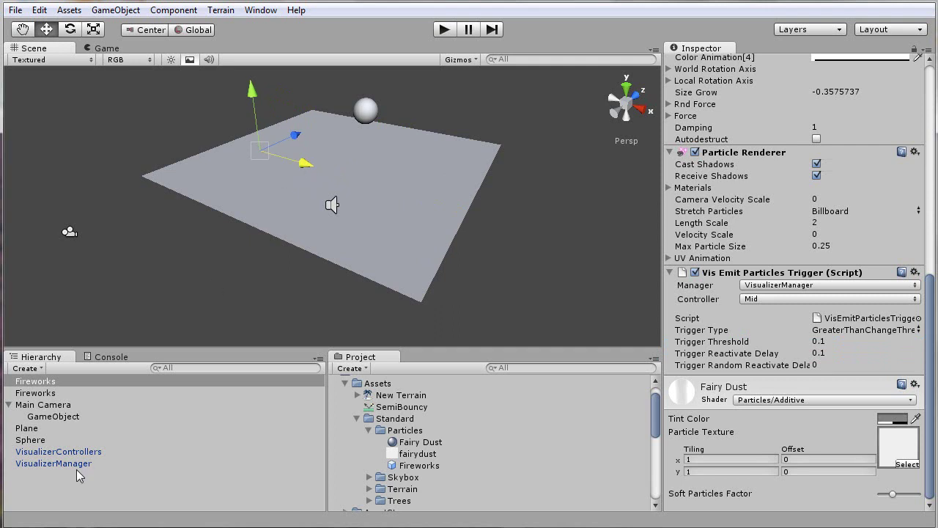
Add a Visualizer Studio Game Object Property Modifier to the Plane.
{"action": "left_click", "coordinate": [32, 429]}
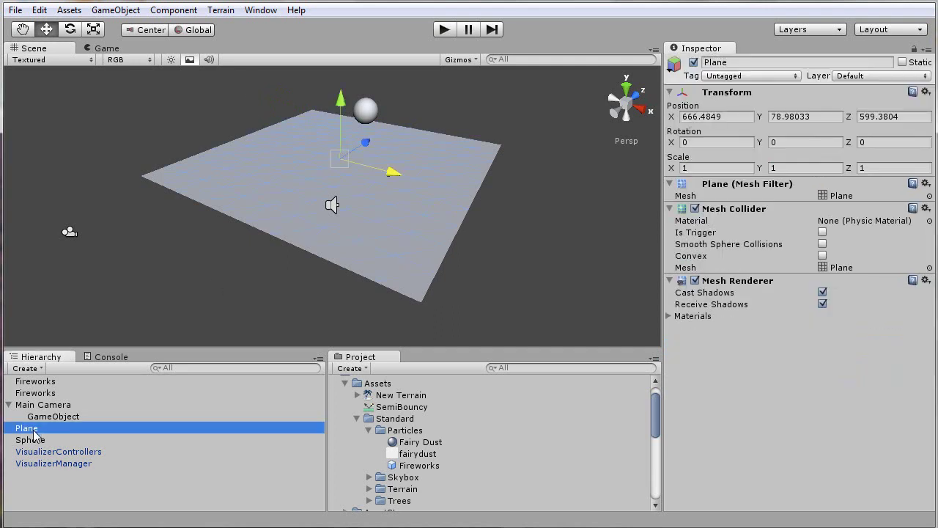
{"action": "left_click", "coordinate": [173, 10]}
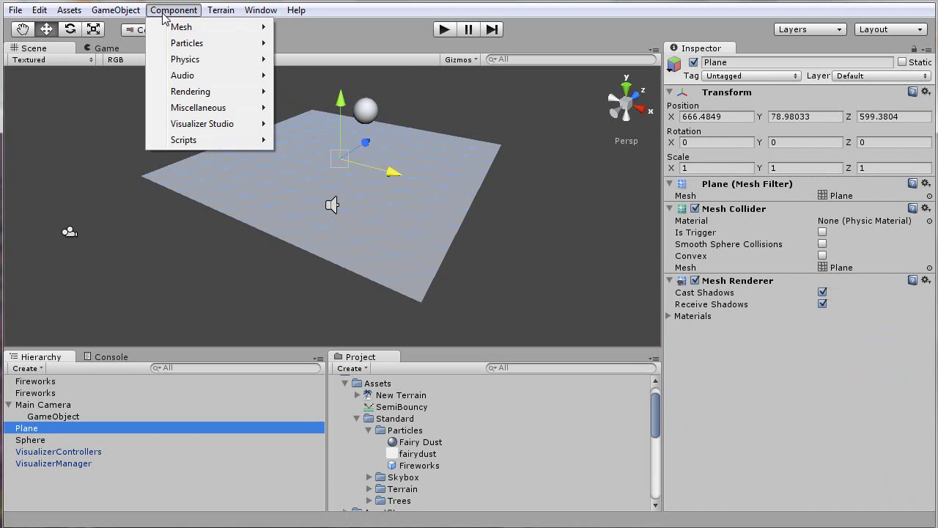
{"action": "mouse_move", "coordinate": [117, 11]}
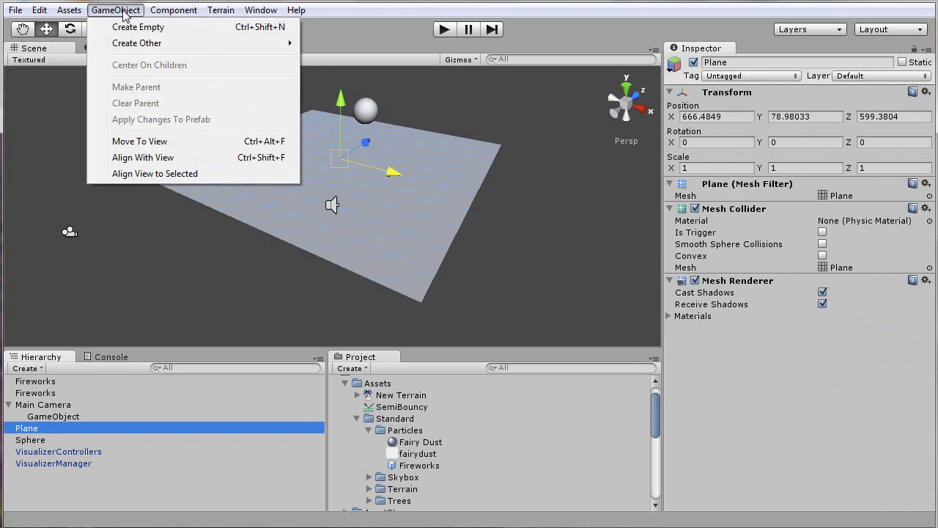
{"action": "mouse_move", "coordinate": [173, 10]}
{"action": "mouse_move", "coordinate": [209, 130]}
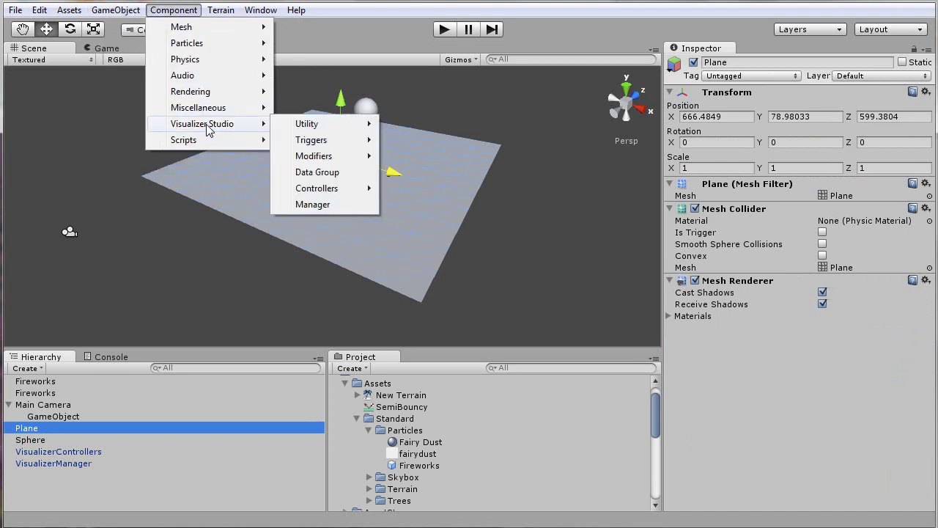
{"action": "mouse_move", "coordinate": [315, 158]}
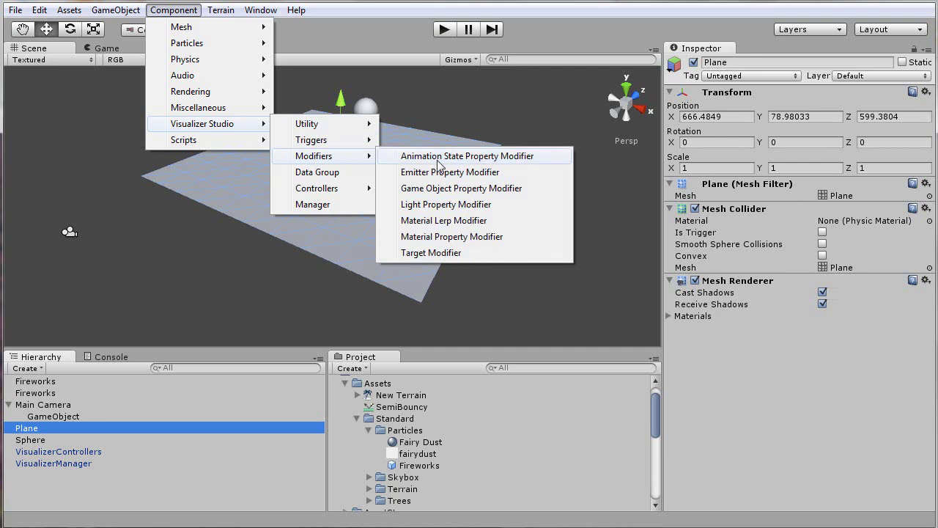
{"action": "left_click", "coordinate": [469, 188]}
Set the modifier's manager to VisualizerManager and its controller to High.
{"action": "left_click", "coordinate": [786, 344]}
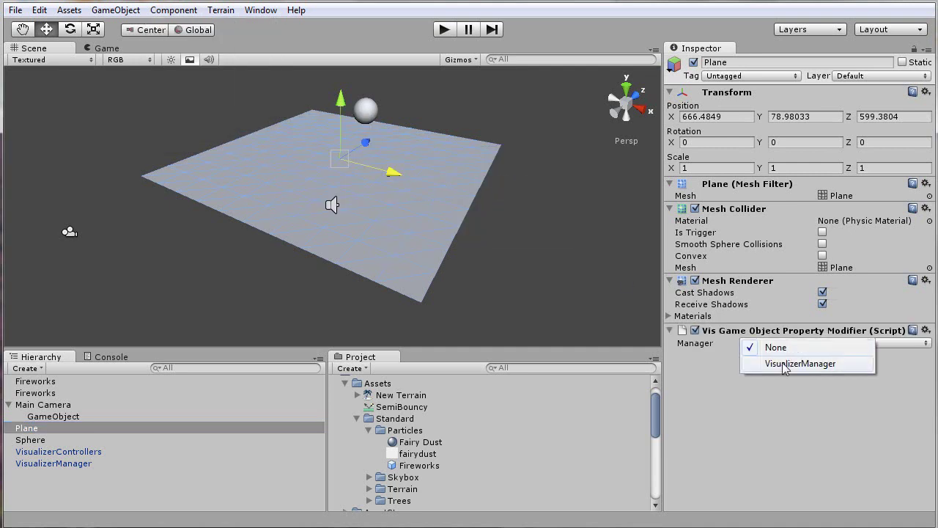
{"action": "left_click", "coordinate": [778, 365]}
{"action": "left_click", "coordinate": [780, 358]}
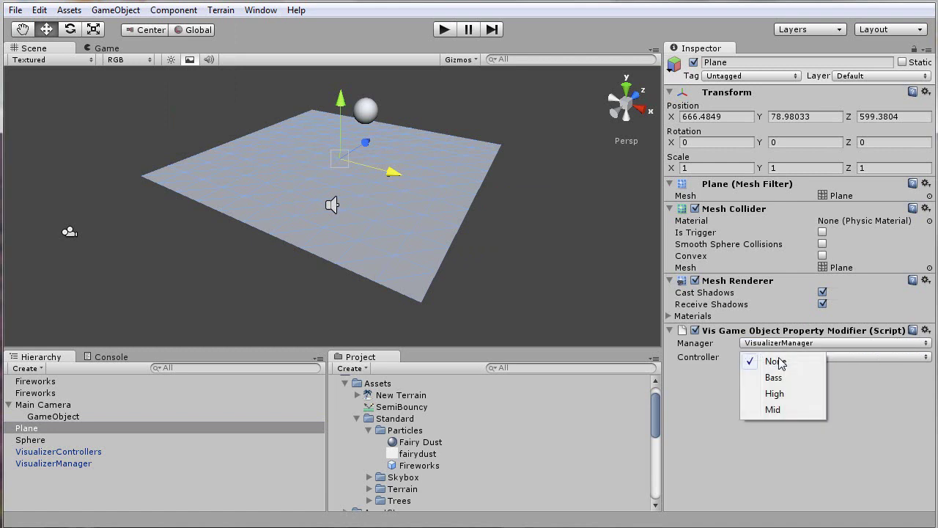
{"action": "left_click", "coordinate": [791, 403]}
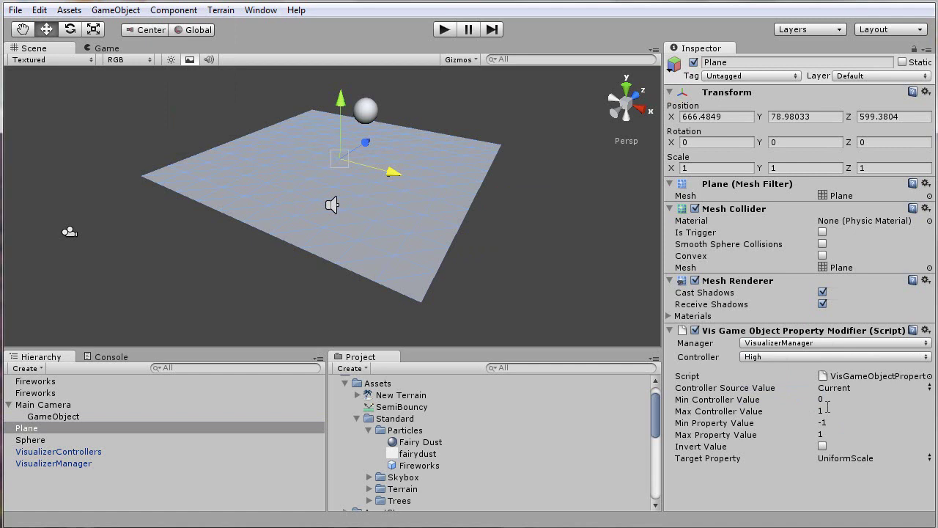
Map controller values 0.05–0.5 to property values 0–180, targeting YAngularVelocity.
{"action": "left_click", "coordinate": [834, 400]}
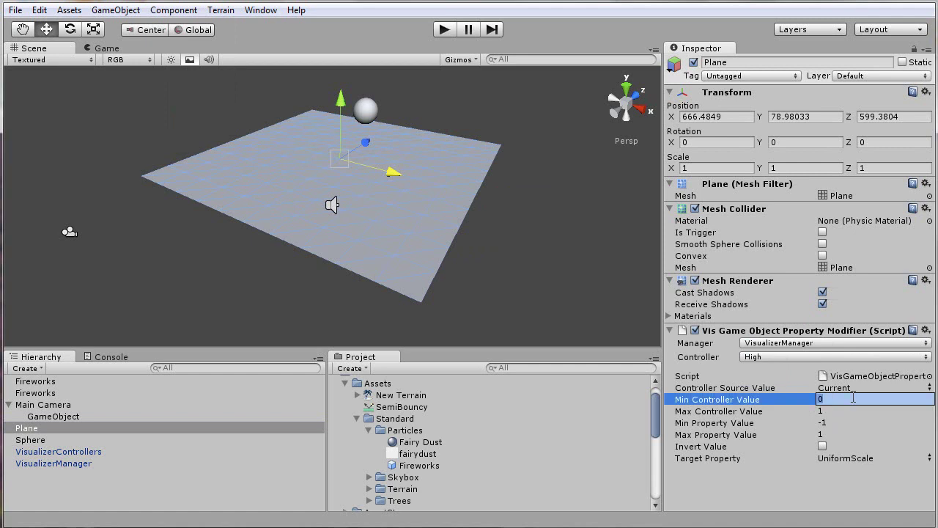
{"action": "type", "text": "0.05"}
{"action": "left_click", "coordinate": [877, 411]}
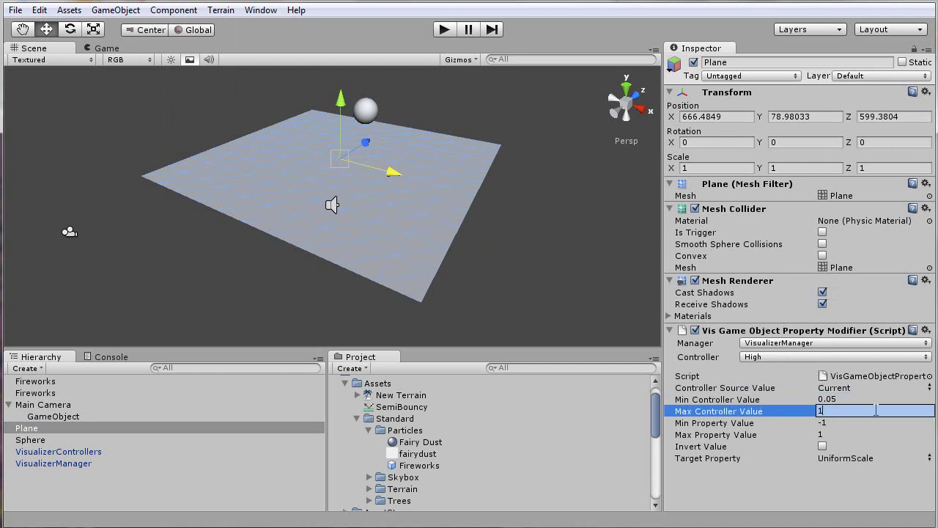
{"action": "type", "text": "0.5"}
{"action": "left_click", "coordinate": [859, 423]}
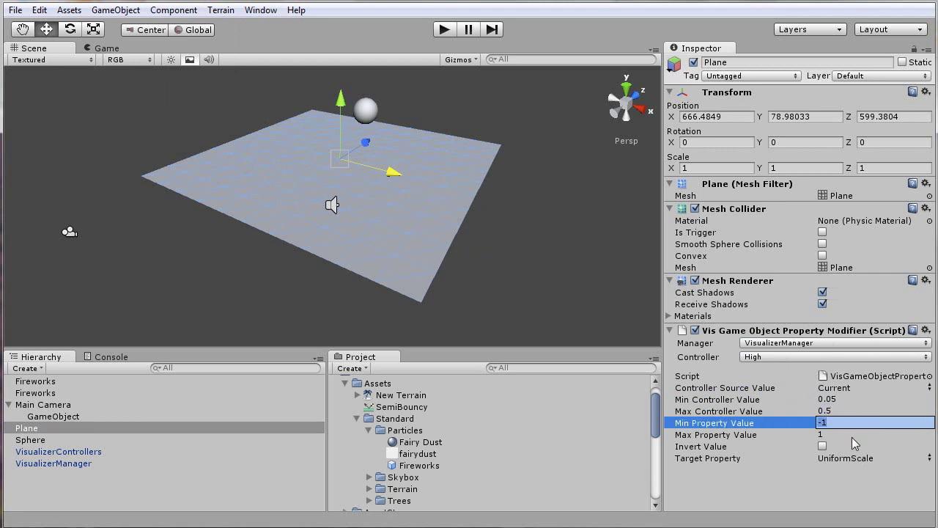
{"action": "type", "text": "0"}
{"action": "left_click", "coordinate": [850, 434]}
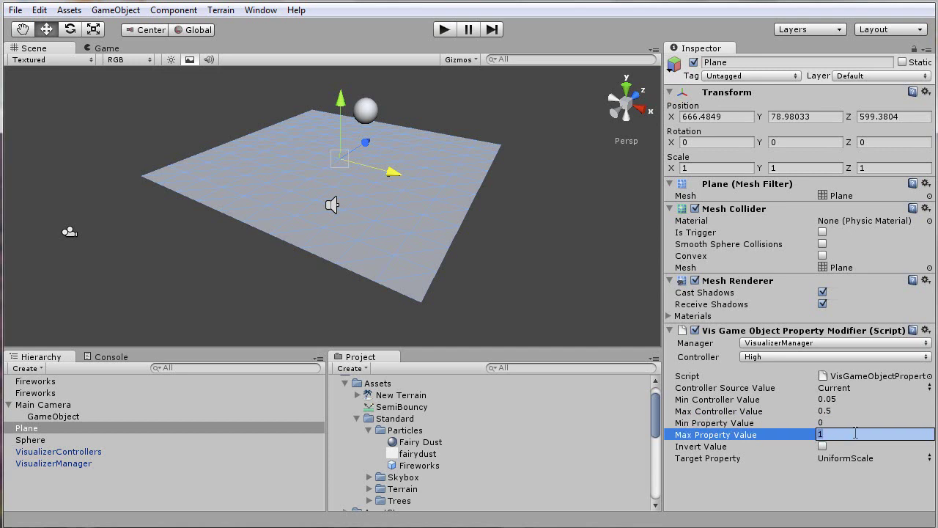
{"action": "type", "text": "180"}
{"action": "left_click", "coordinate": [840, 458]}
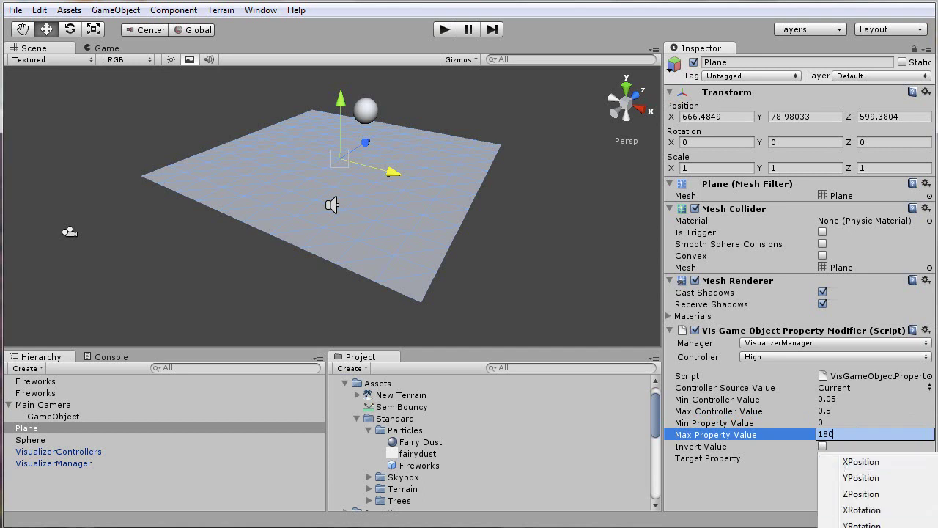
{"action": "key", "text": "Return"}
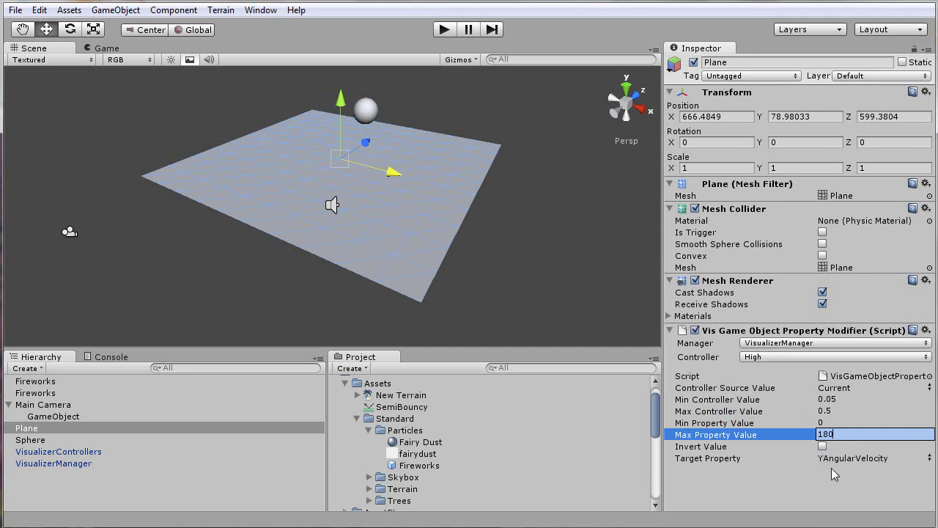
{"action": "left_click", "coordinate": [559, 225]}
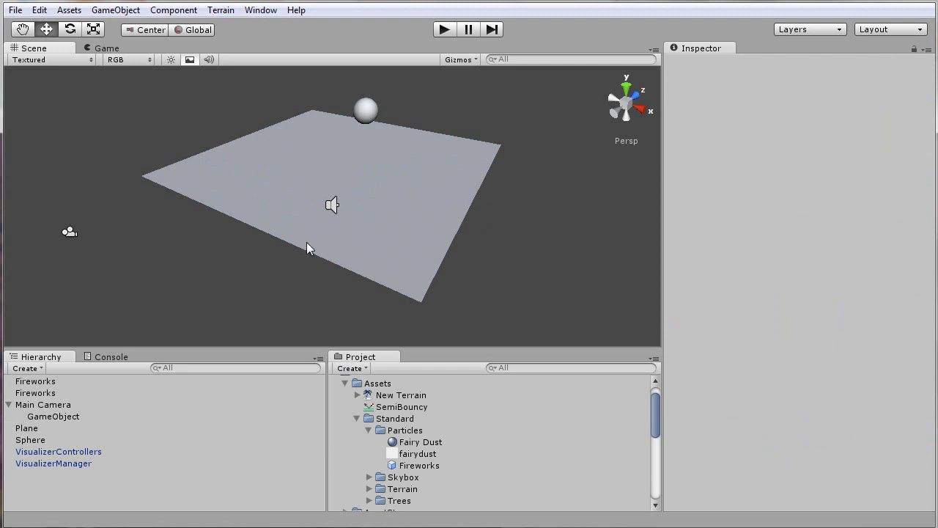
Maximize the Scene view to fill the editor window.
{"action": "left_click", "coordinate": [444, 30]}
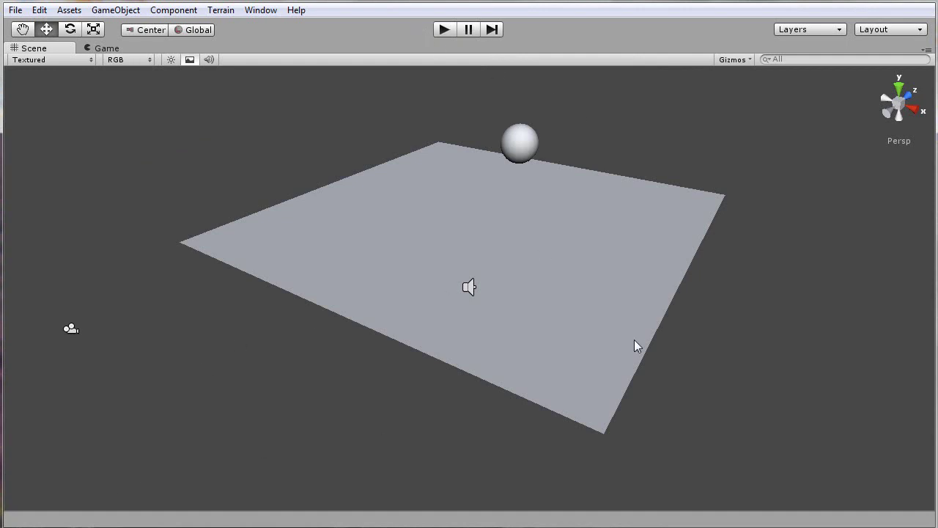
Enter Play mode to watch the sphere, fireworks and plane react to the music.
{"action": "left_click", "coordinate": [445, 31]}
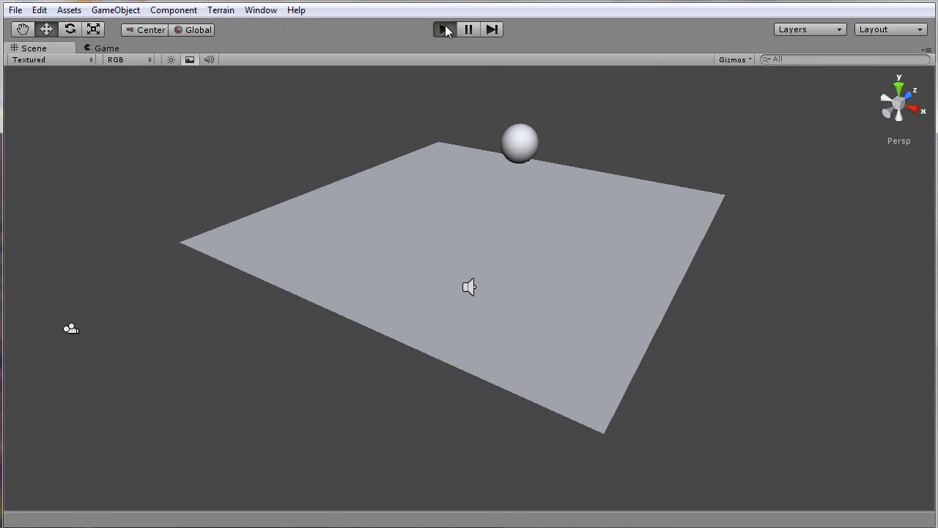